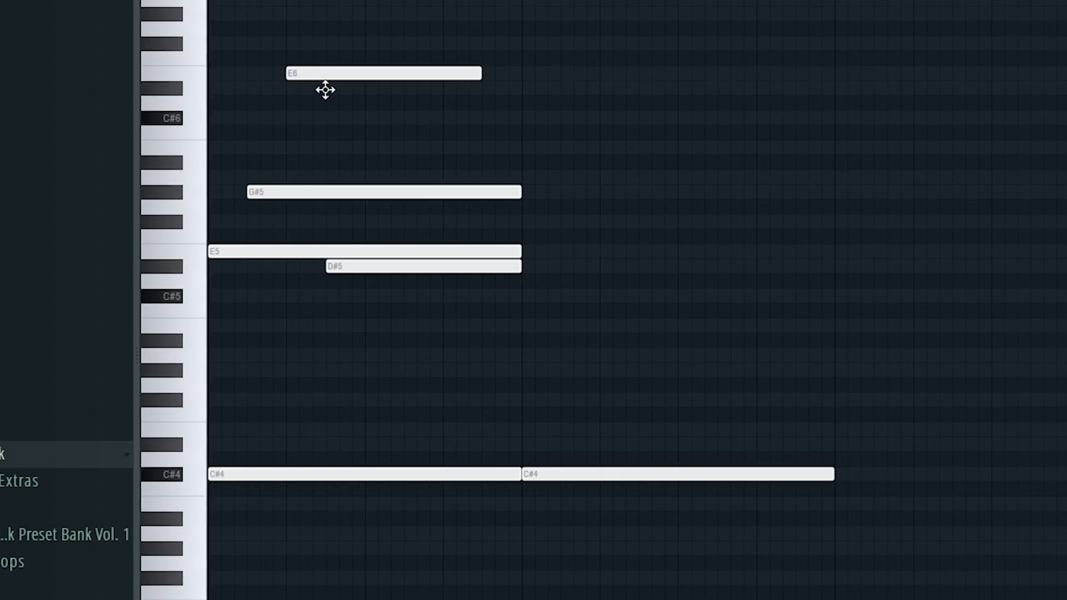
Step: Add a D#6 note an octave above the D#5 note and align both to the middle of the first bar
left_click_drag(399, 91, 407, 91)
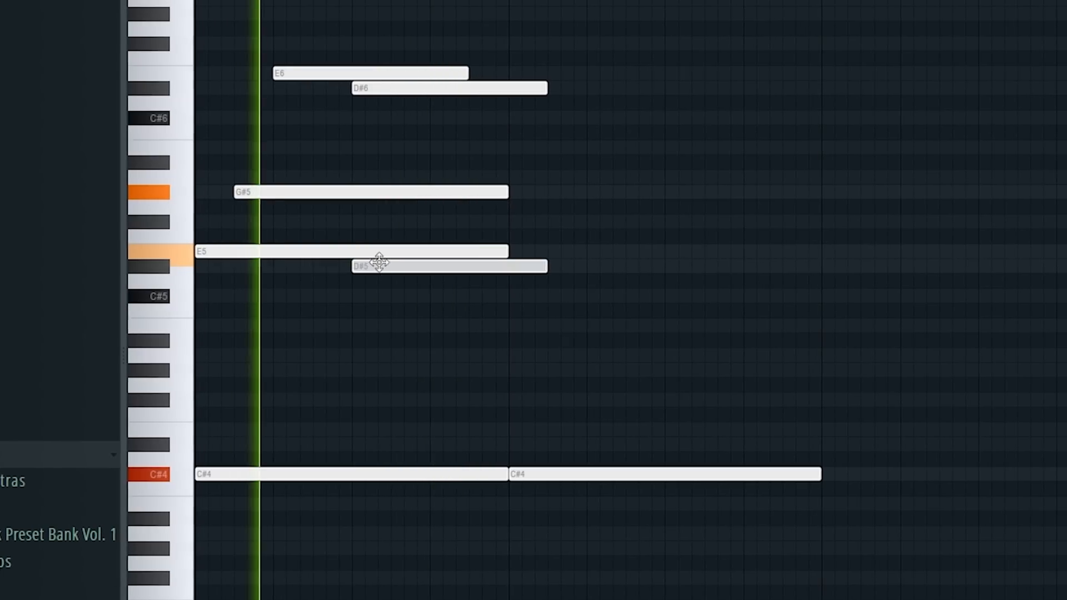
left_click_drag(379, 262, 375, 256)
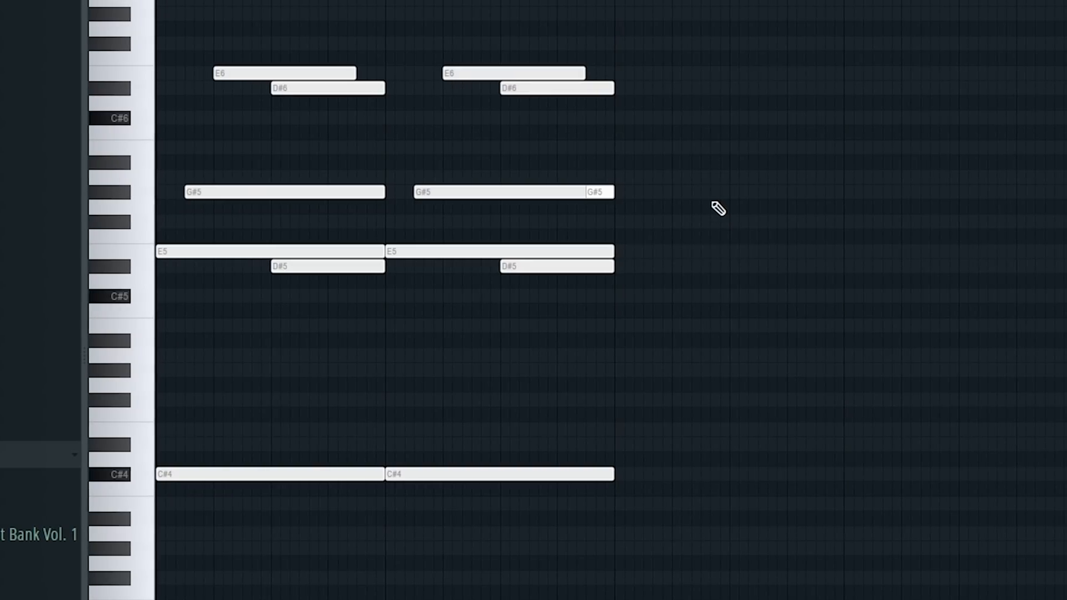
Step: Duplicate the two-bar melody after itself and transpose the copy up five semitones so its root is F#4
key("ctrl+b")
key("Up")
key("Up")
key("Up")
key("Up")
key("Up")
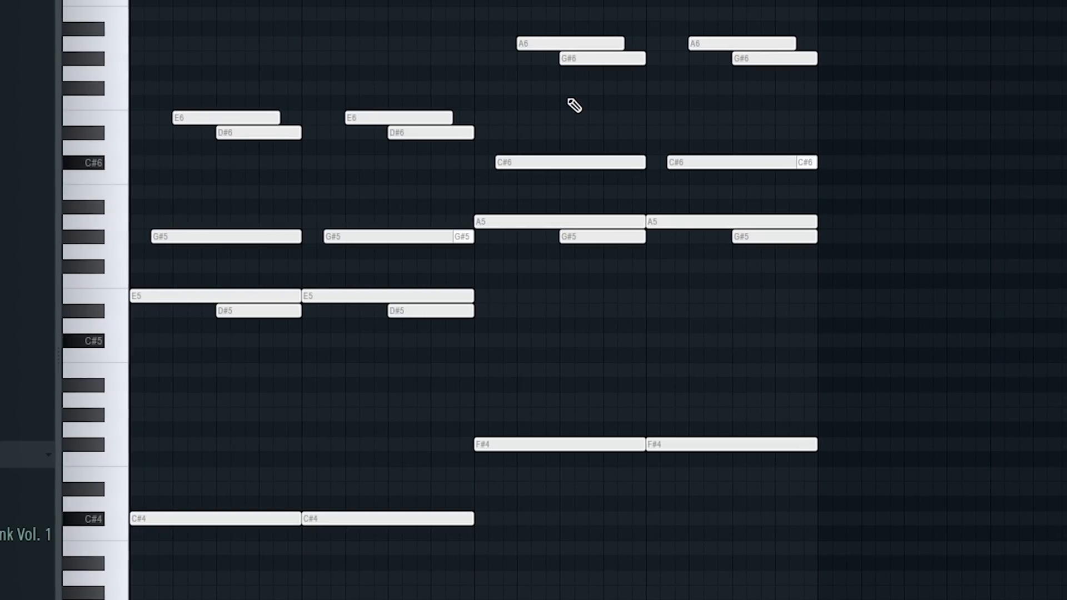
Step: Transpose the whole four-bar melody down five semitones so its roots are G#3 and C#4
key("Down")
key("Down")
key("Down")
key("Down")
key("Down")
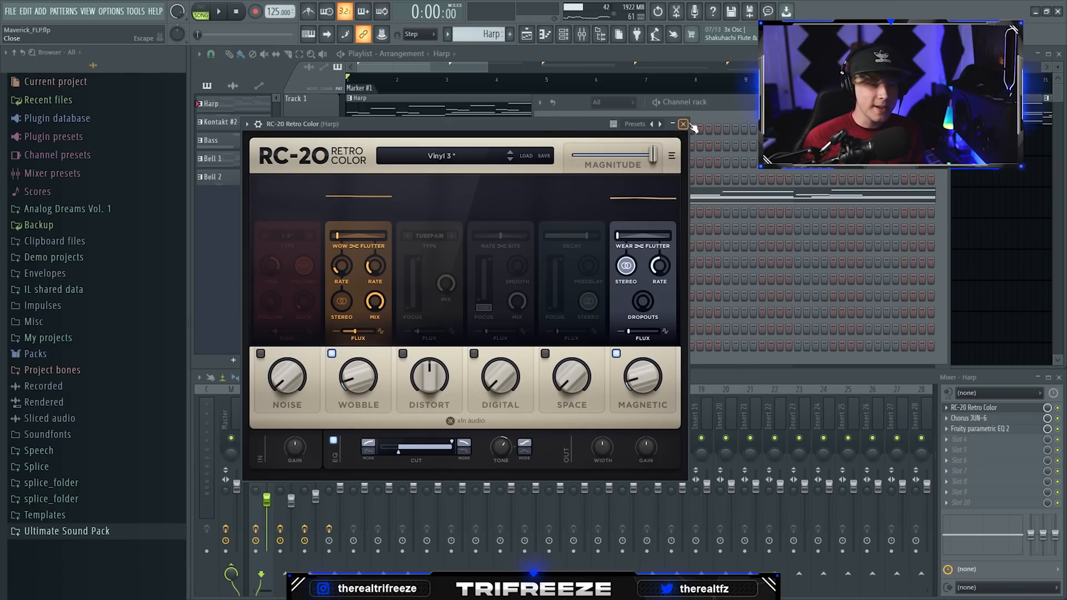
Step: Select the Subtle 02 modulation preset in the Harp's Chorus JUN-6 and close the effect
left_click(687, 124)
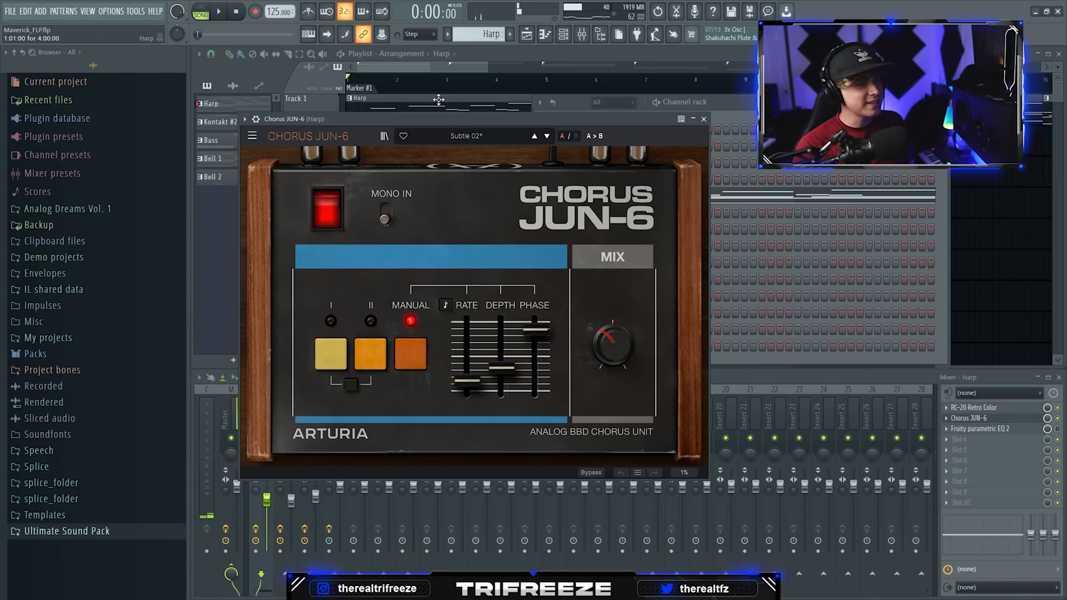
left_click(466, 136)
mouse_move(456, 168)
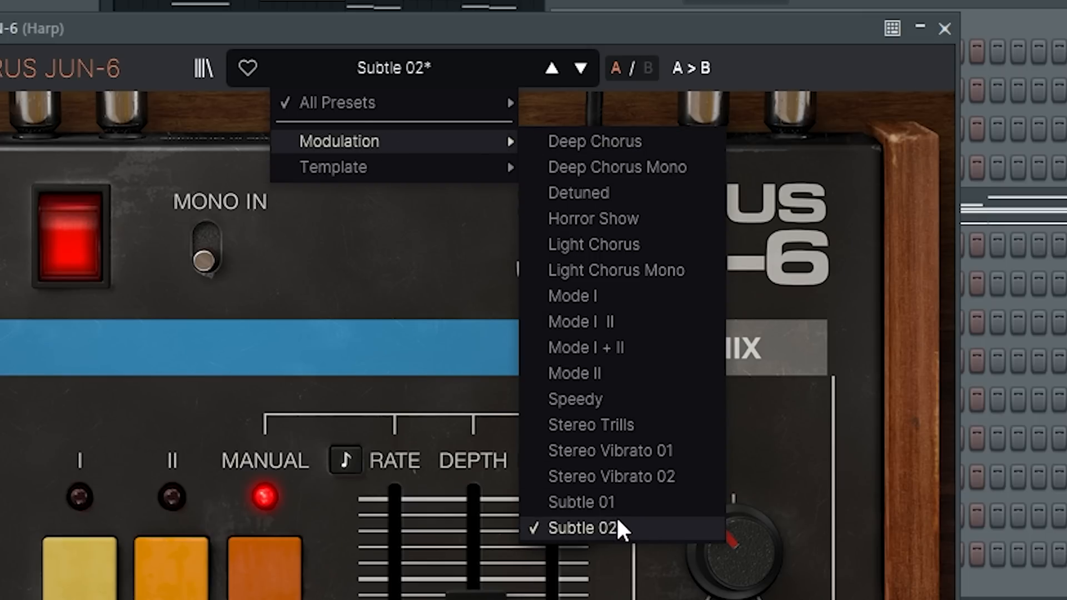
left_click(652, 530)
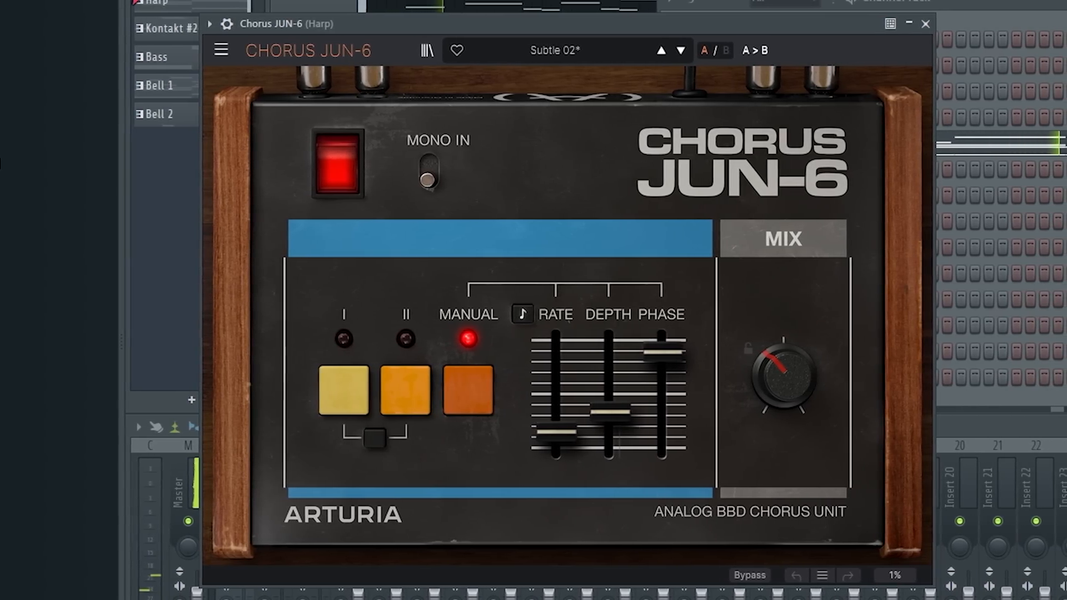
left_click(925, 23)
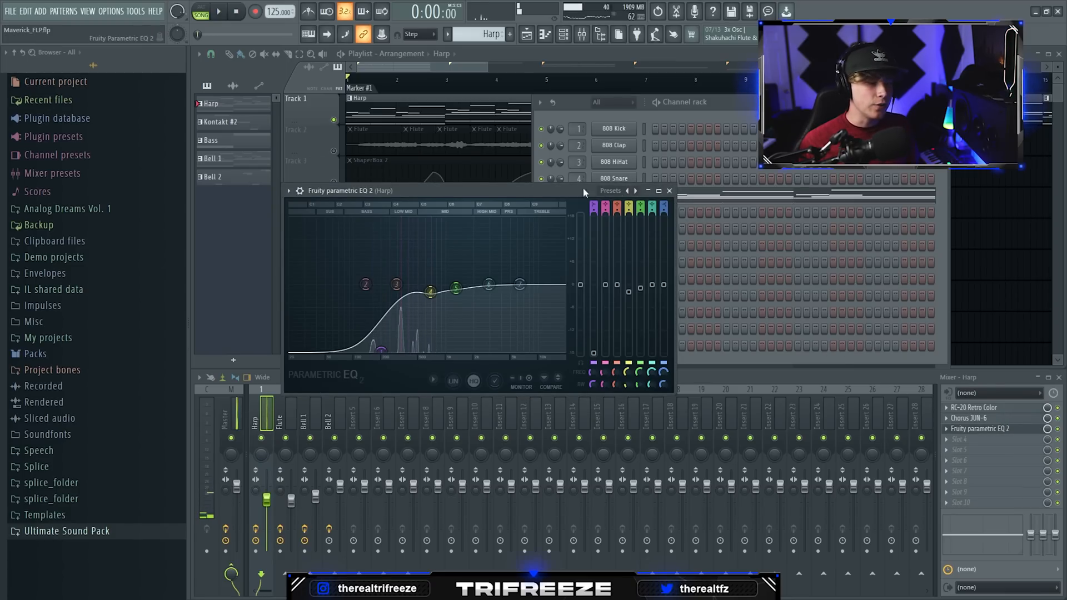
Step: Examine the Harp's Fruity parametric EQ 2 curve and close the effect
left_click_drag(474, 197, 482, 158)
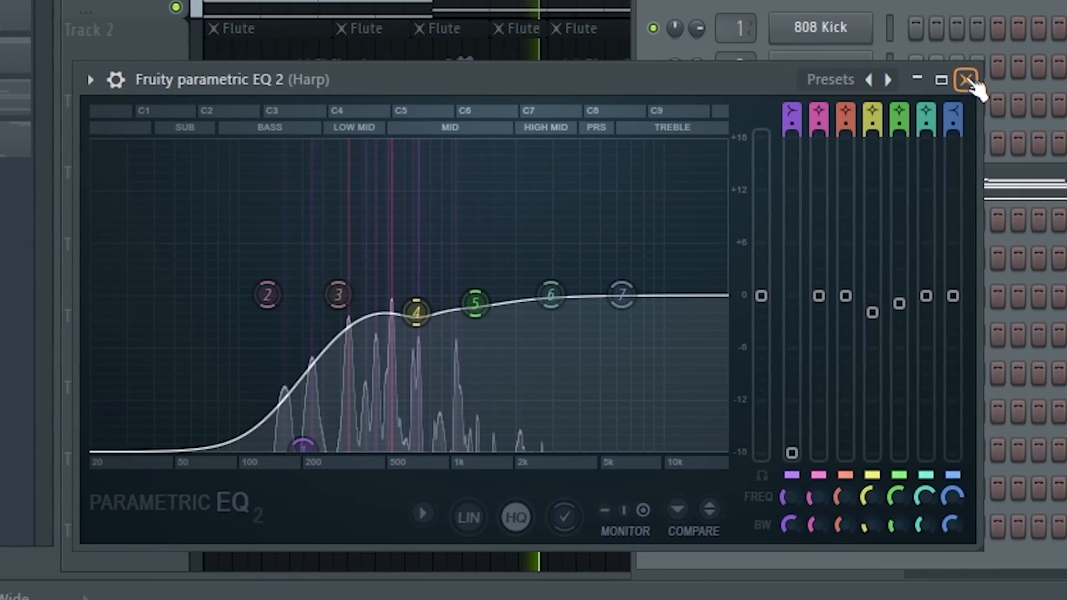
left_click(963, 81)
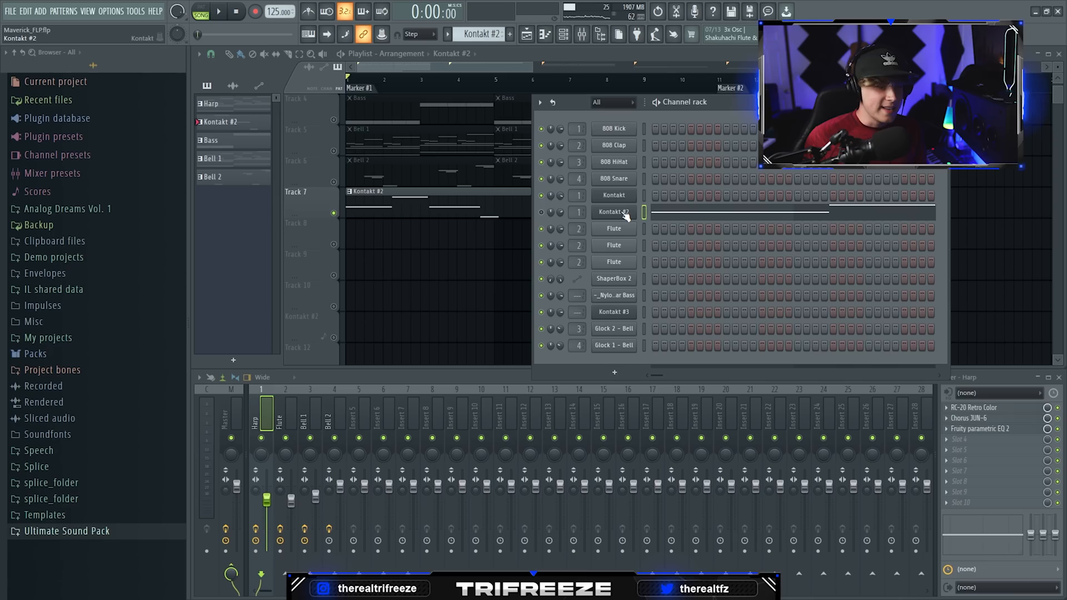
Step: Inspect the Kontakt #2 notes in the piano roll and return to the first playlist tracks
left_click(623, 212)
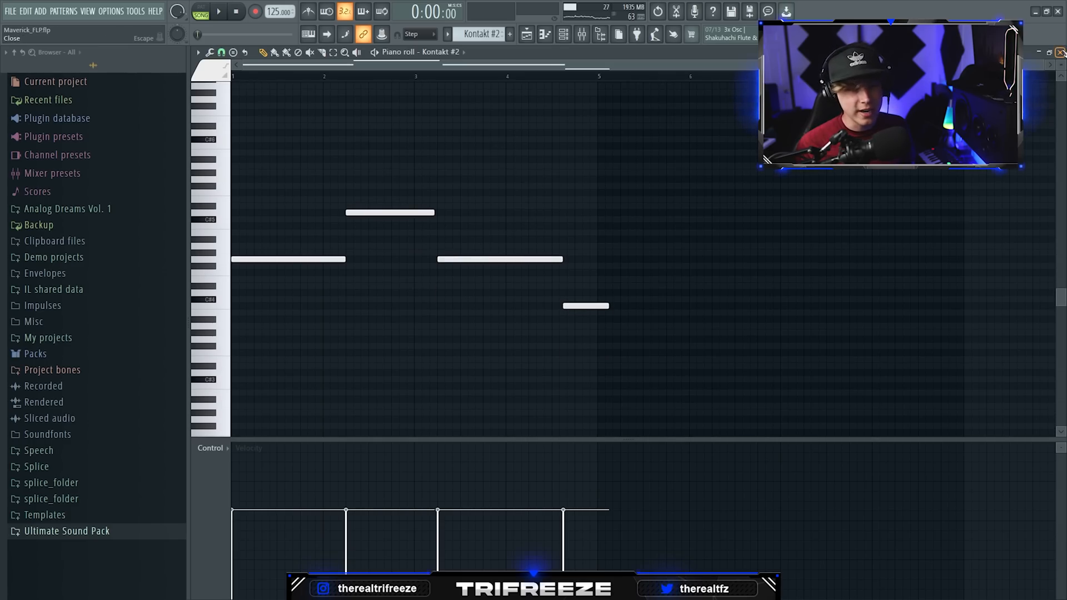
left_click(1060, 52)
scroll(460, 144, "up", 3)
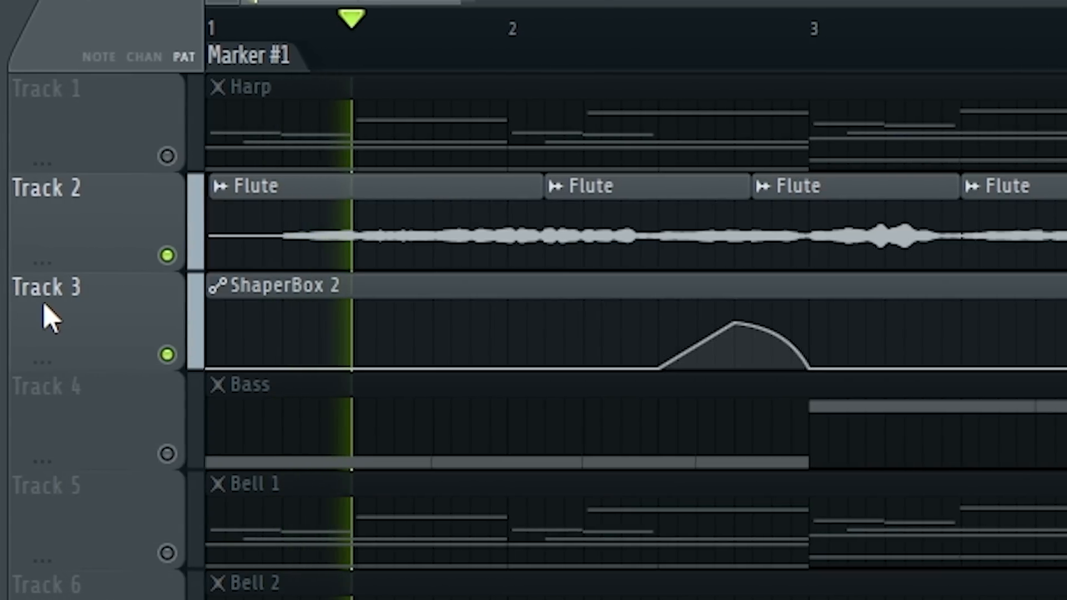
Step: Play back the first bars of the flute clips together with their ShaperBox 2 automation
scroll(41, 304, "down", 3)
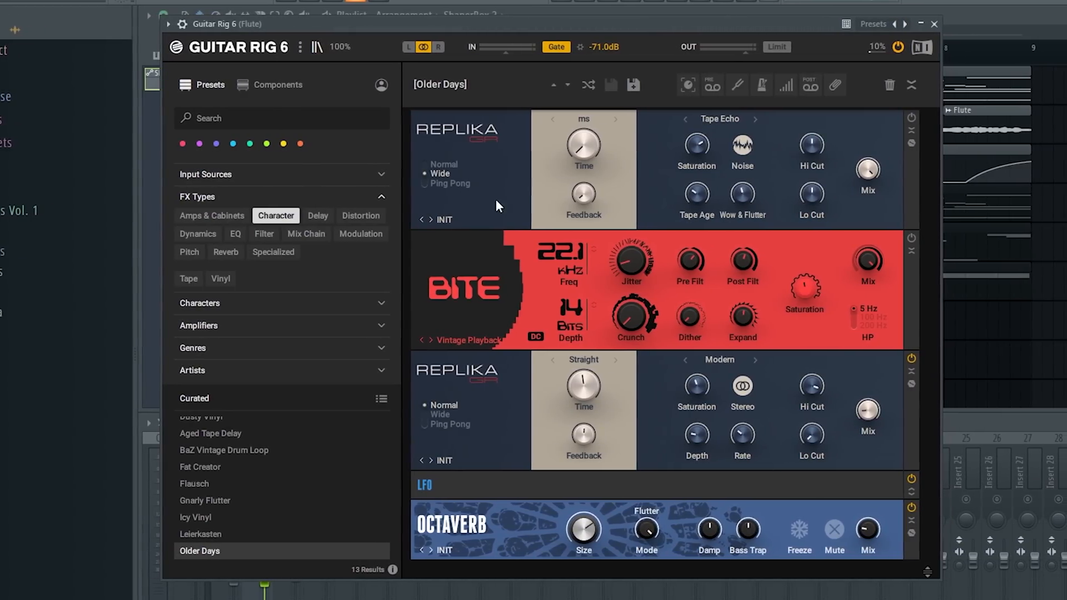
scroll(270, 439, "down", 2)
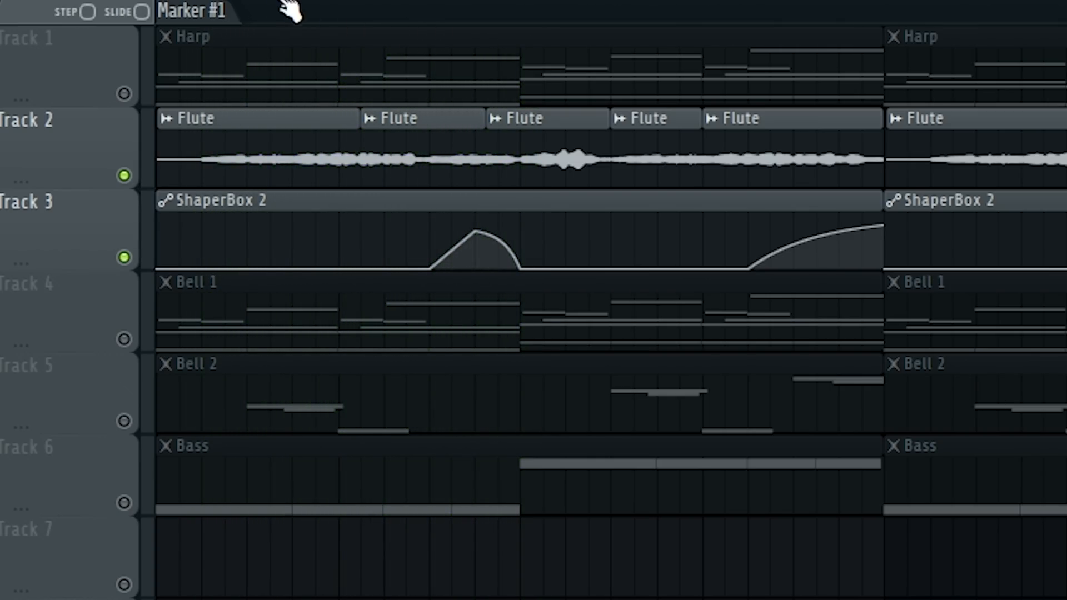
key("space")
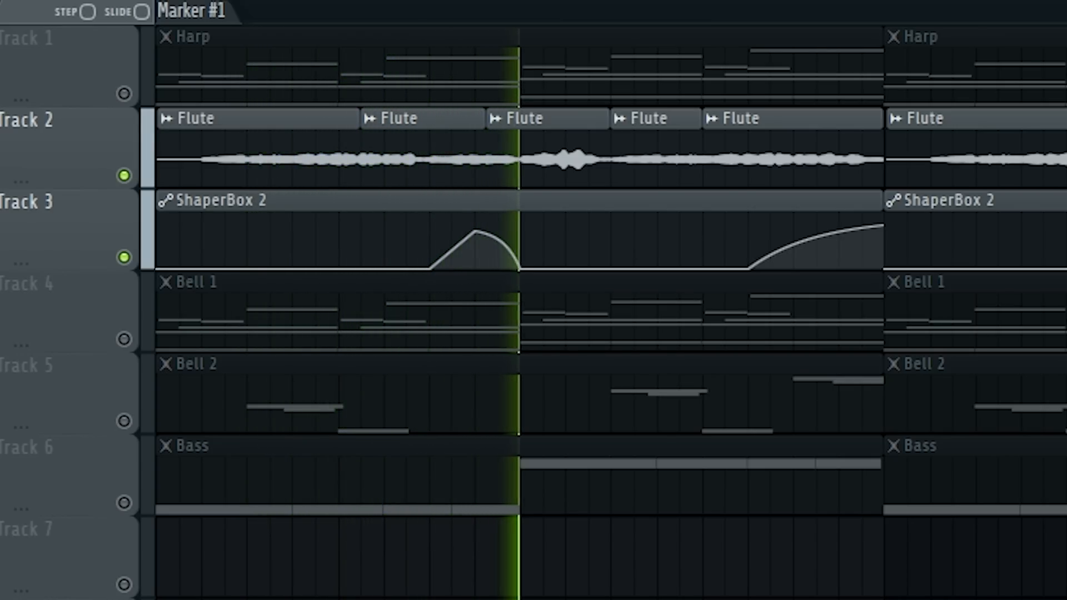
key("space")
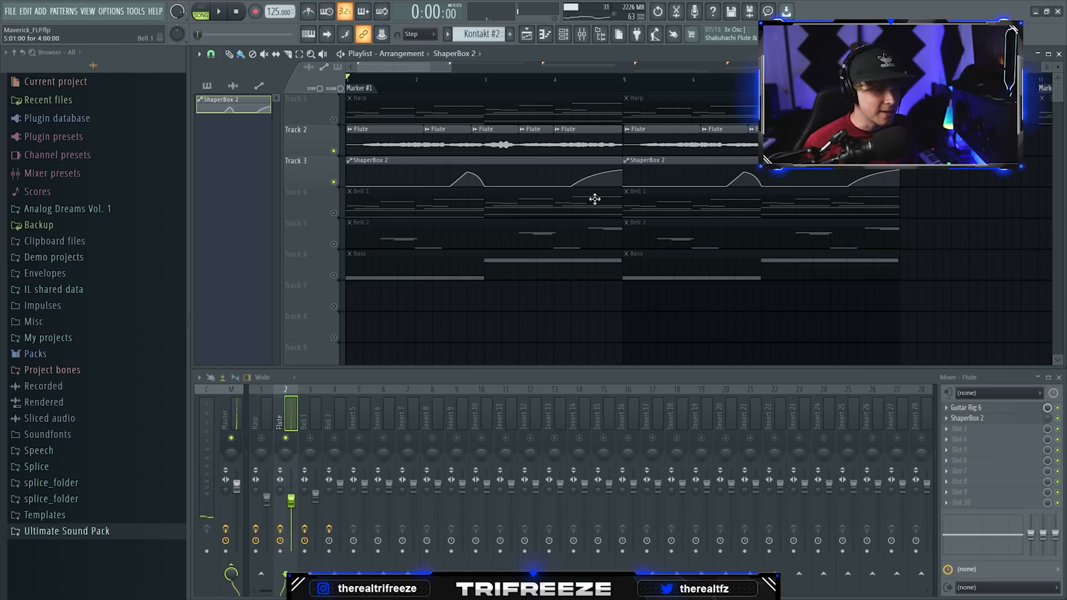
Step: Open ShaperBox 2 on the Flute mixer track, examine its volume shape during playback, and close it
left_click(988, 421)
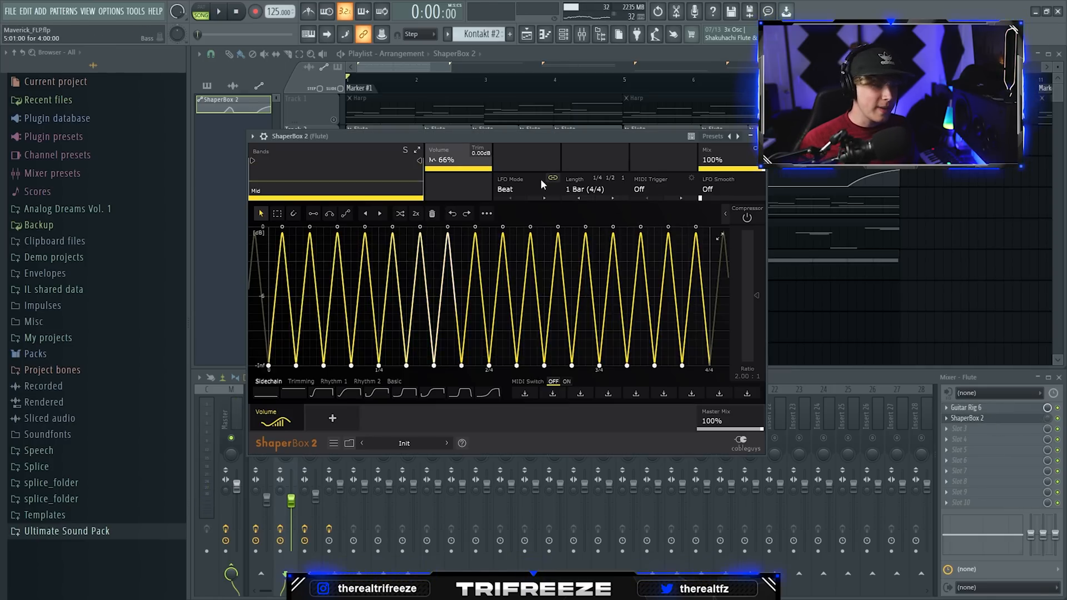
left_click_drag(445, 134, 429, 119)
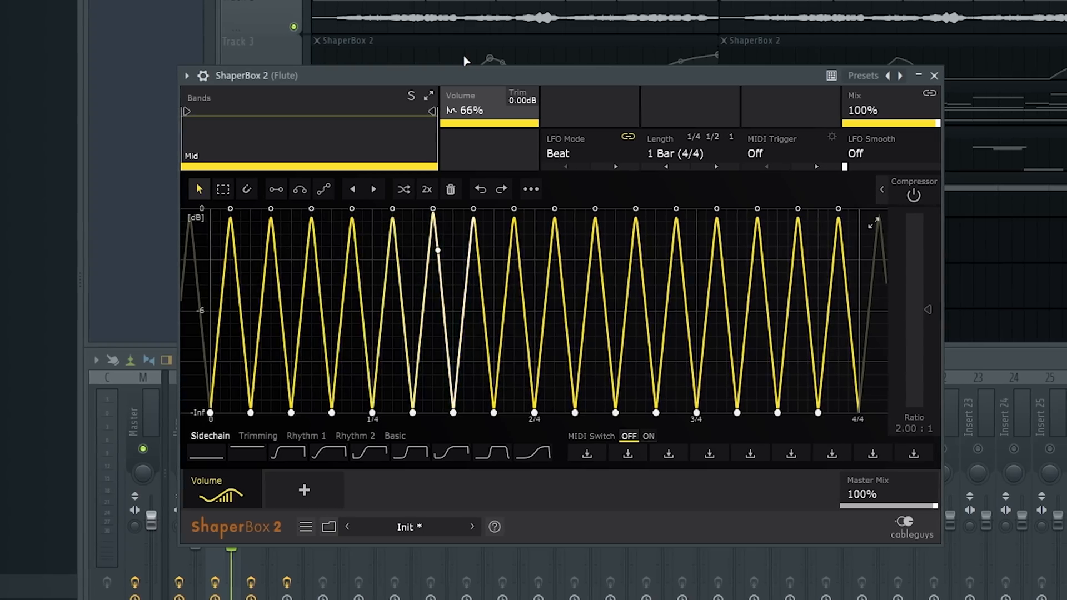
key("space")
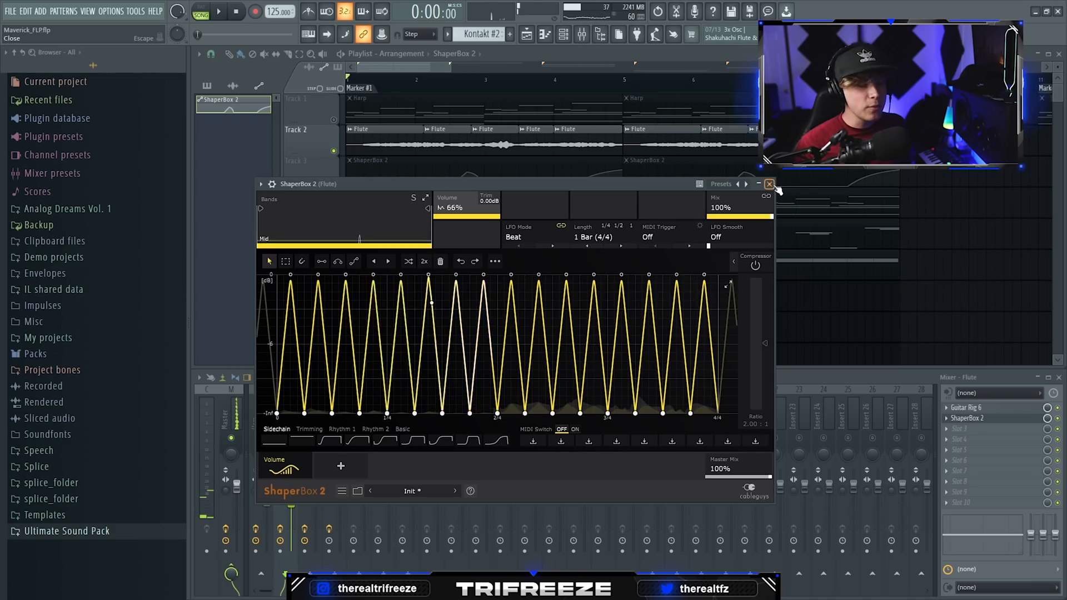
left_click(771, 183)
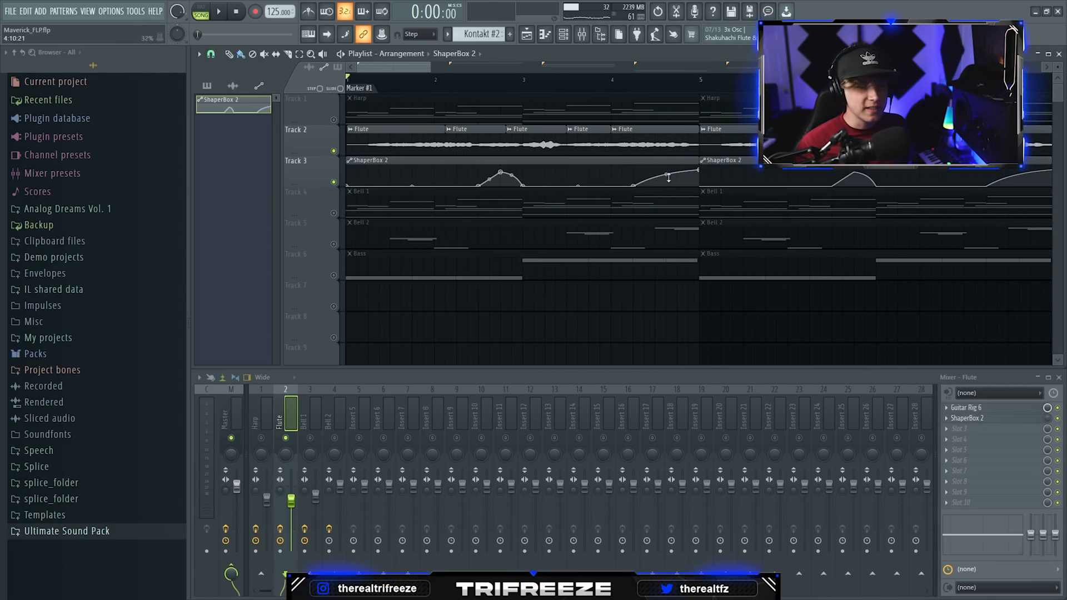
Step: Play the flute through the automation rise near bar 4 and unmute the Harp track
key("space")
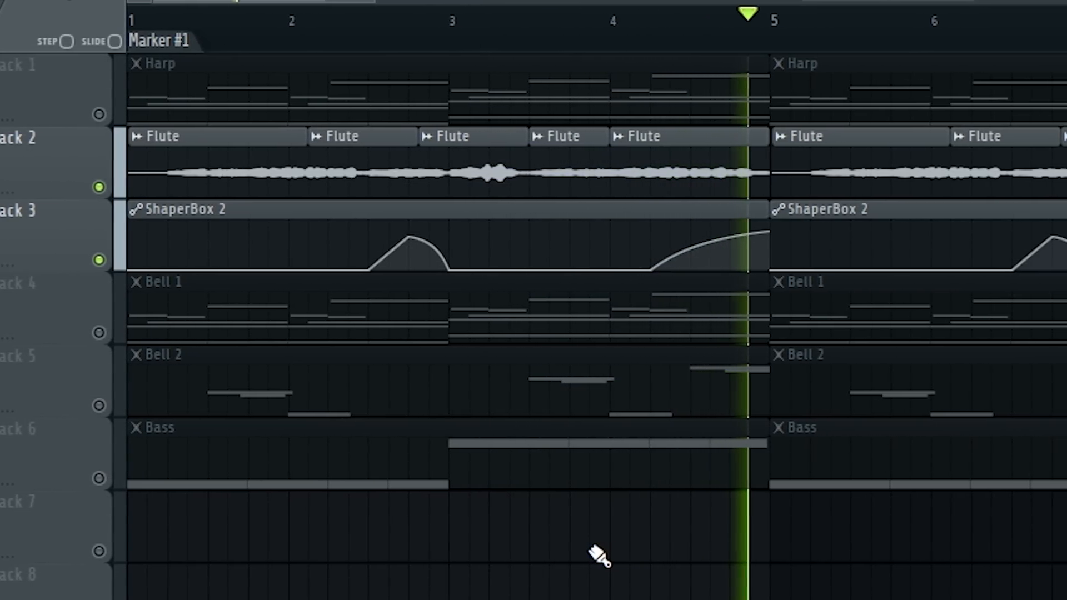
key("space")
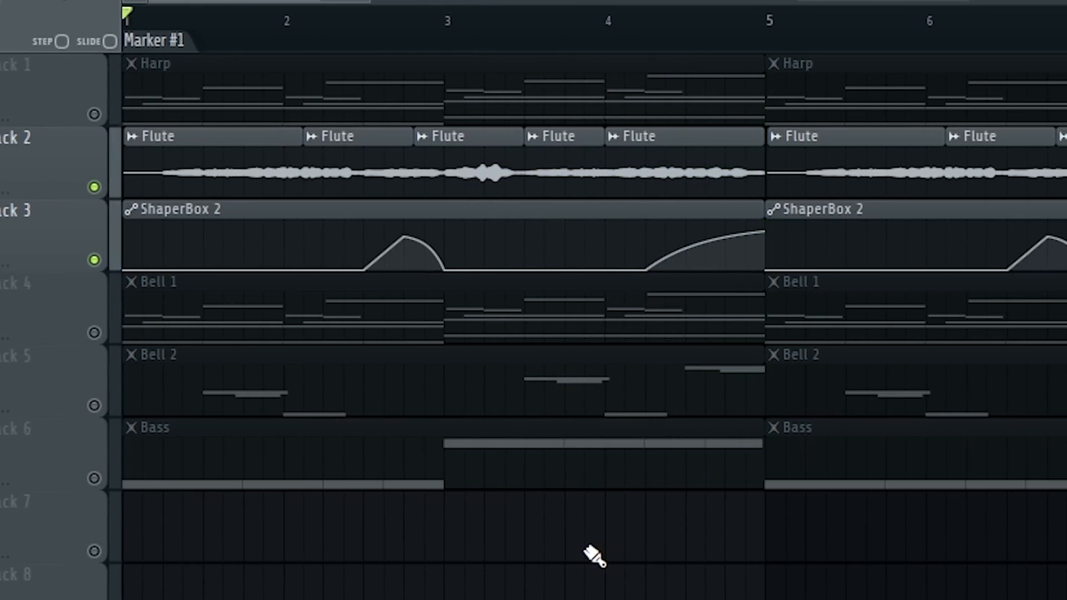
left_click(108, 114)
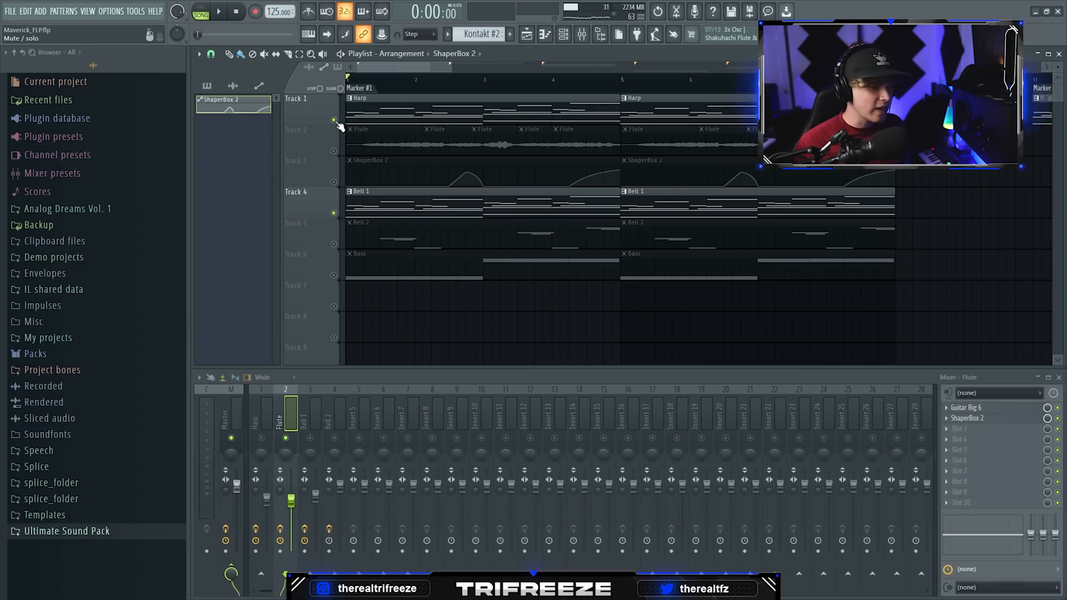
Step: Inspect the Glock 2 - Bell sample of Bell 1 and the Nebula One Shot Pack folder, and close the sampler
double_click(394, 232)
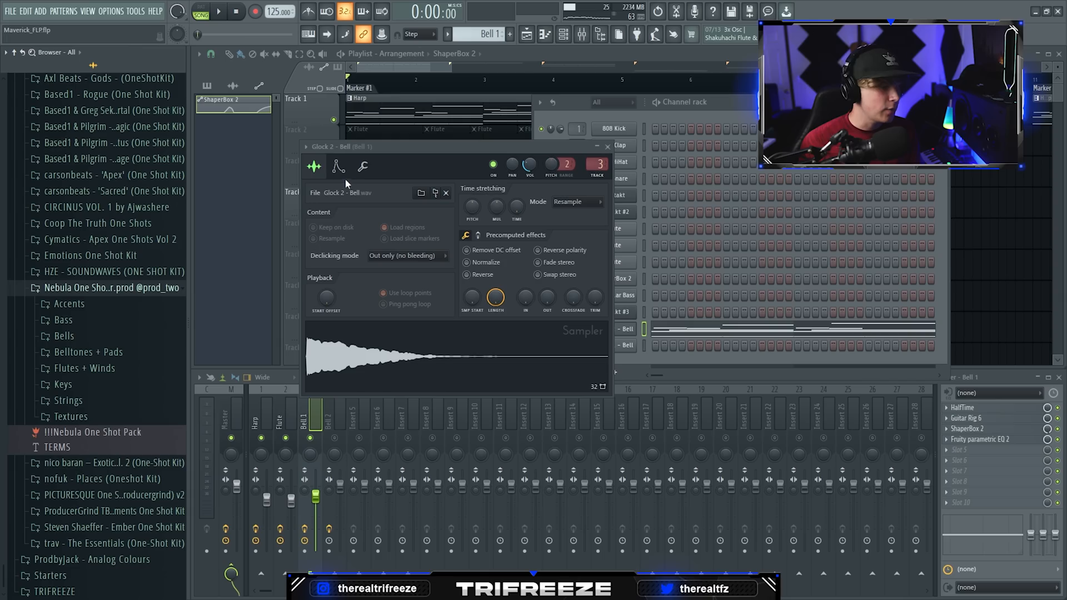
left_click_drag(394, 158, 336, 160)
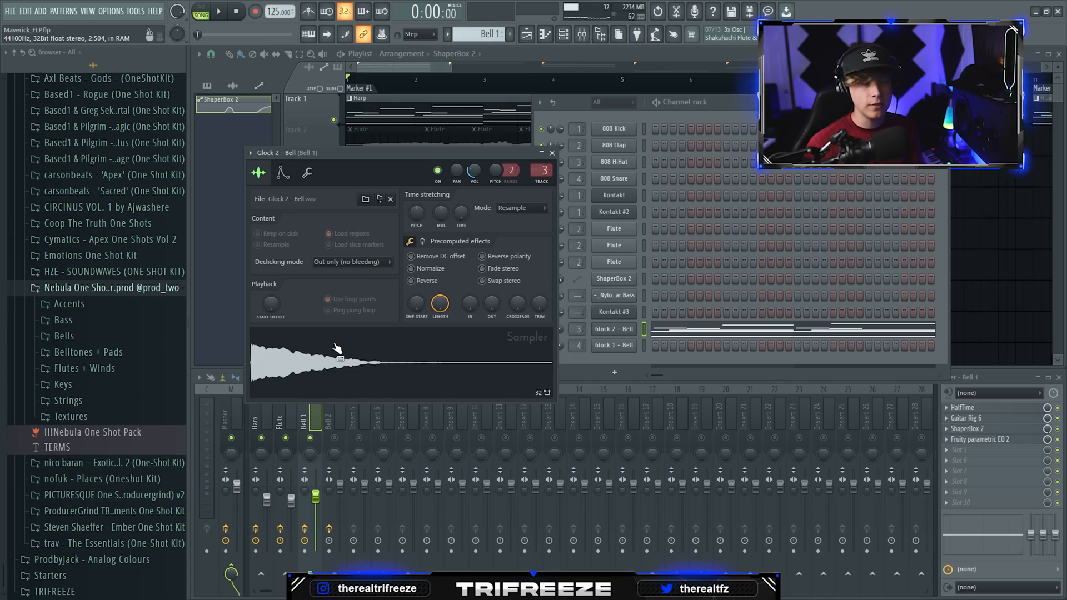
key("Escape")
Step: Play back the Glock 2 - Bell notes in the piano roll and leave it
right_click(336, 213)
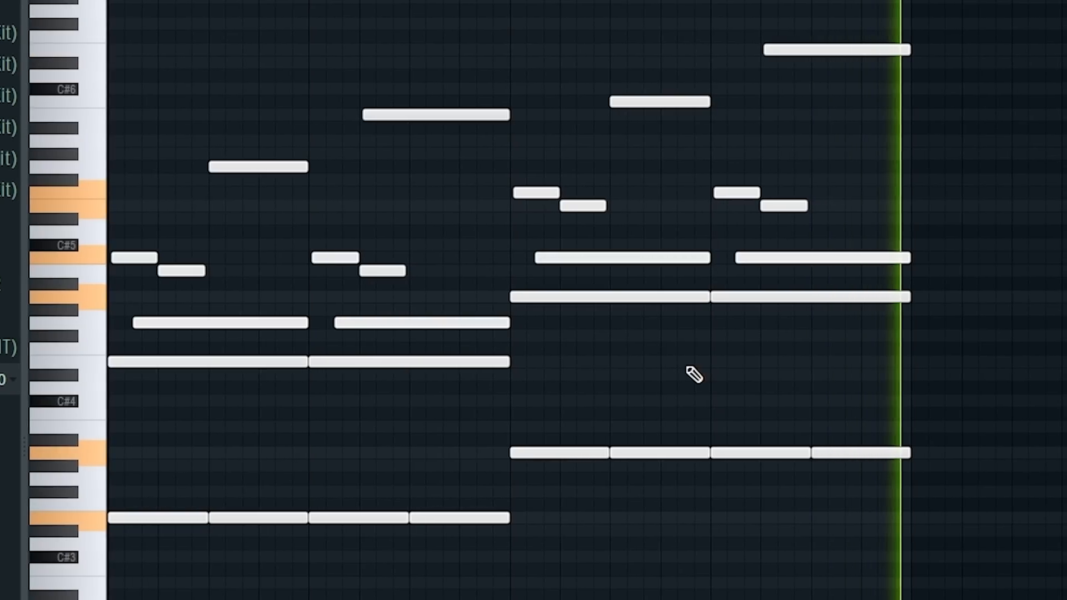
key("space")
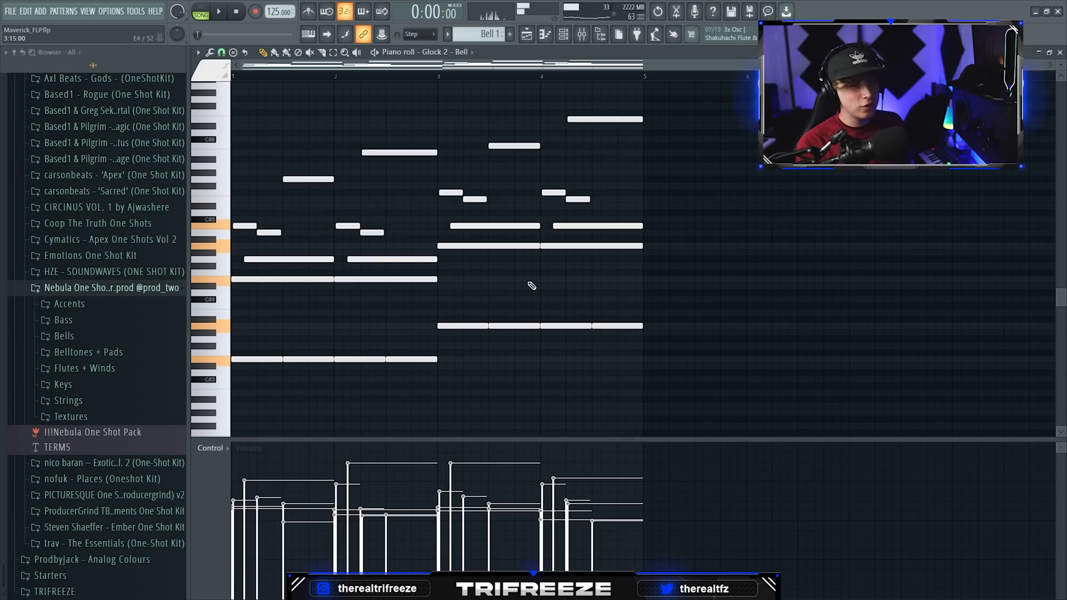
left_click(1050, 56)
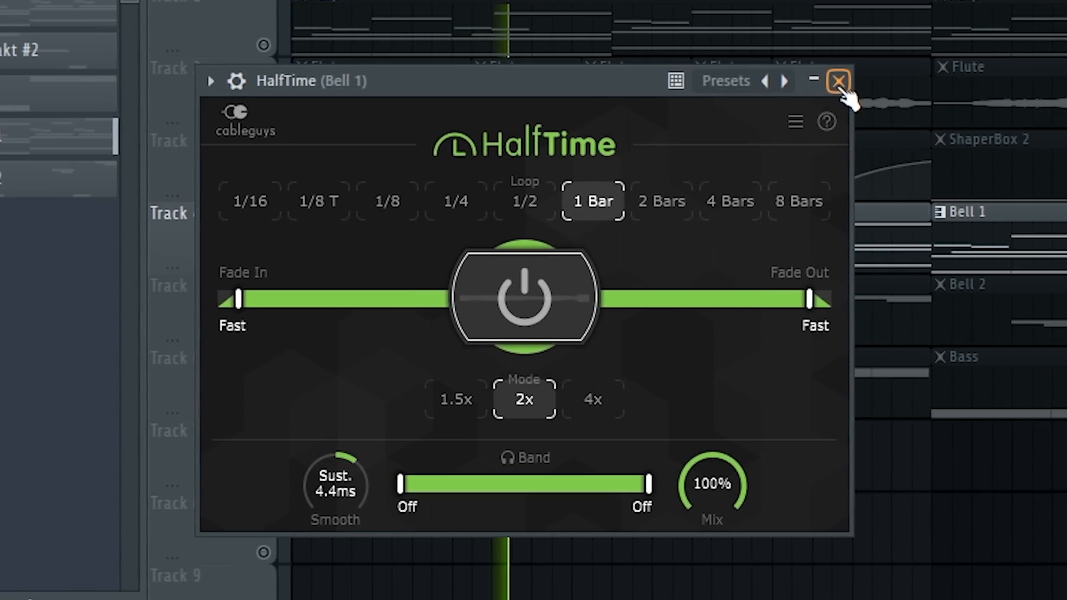
Step: Close HalfTime on the Bell 1 mixer track and open Guitar Rig 6
left_click(825, 81)
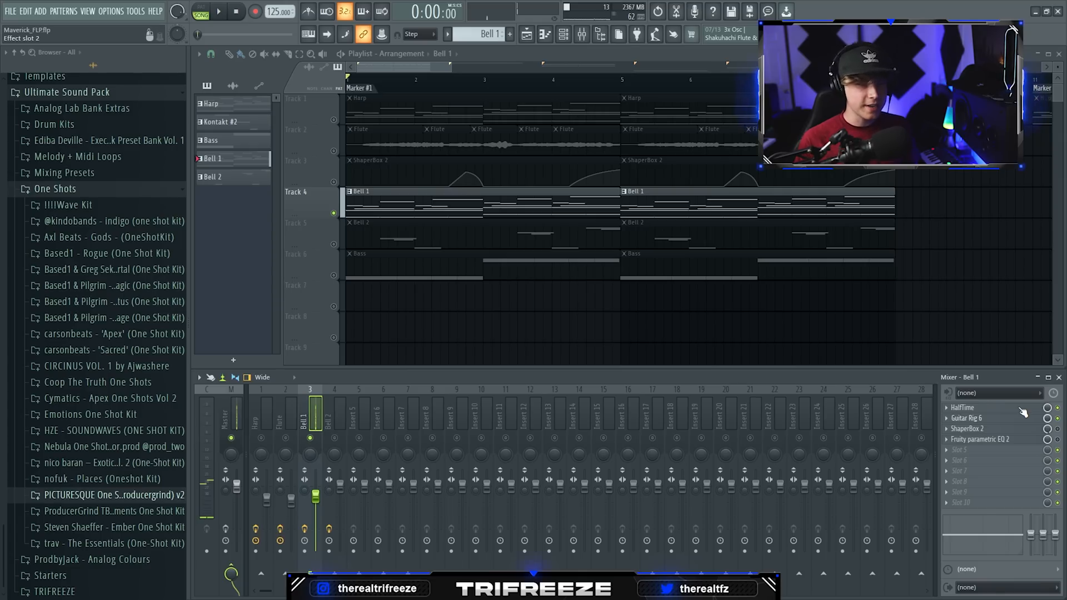
left_click(1022, 415)
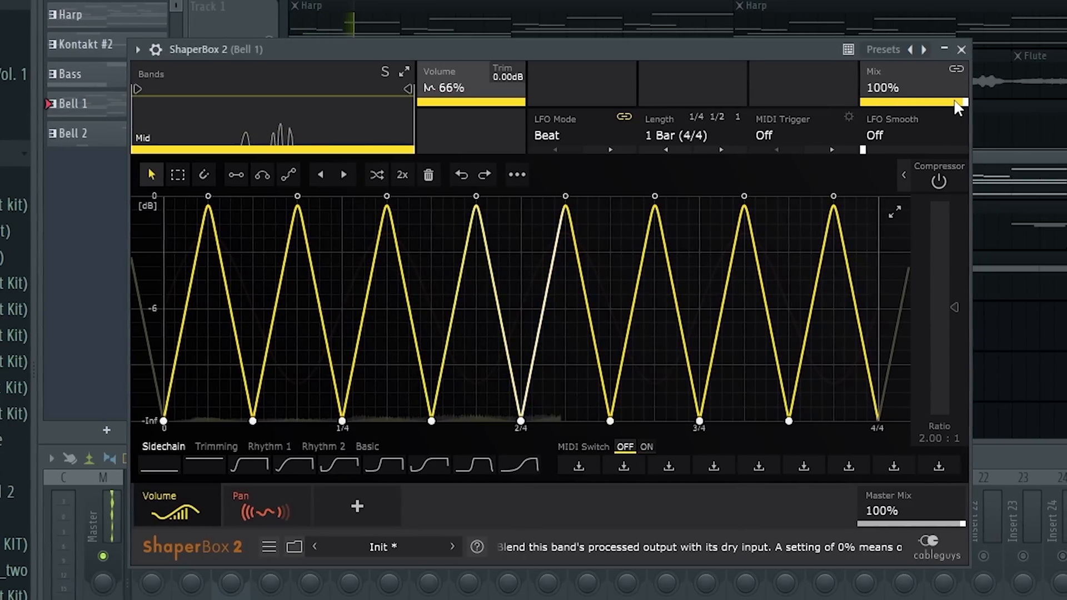
Step: Lower the Volume mix to about 30% and the Pan mix to about 42% in Bell 1's ShaperBox 2
left_click_drag(765, 157, 717, 157)
left_click_drag(885, 102, 880, 101)
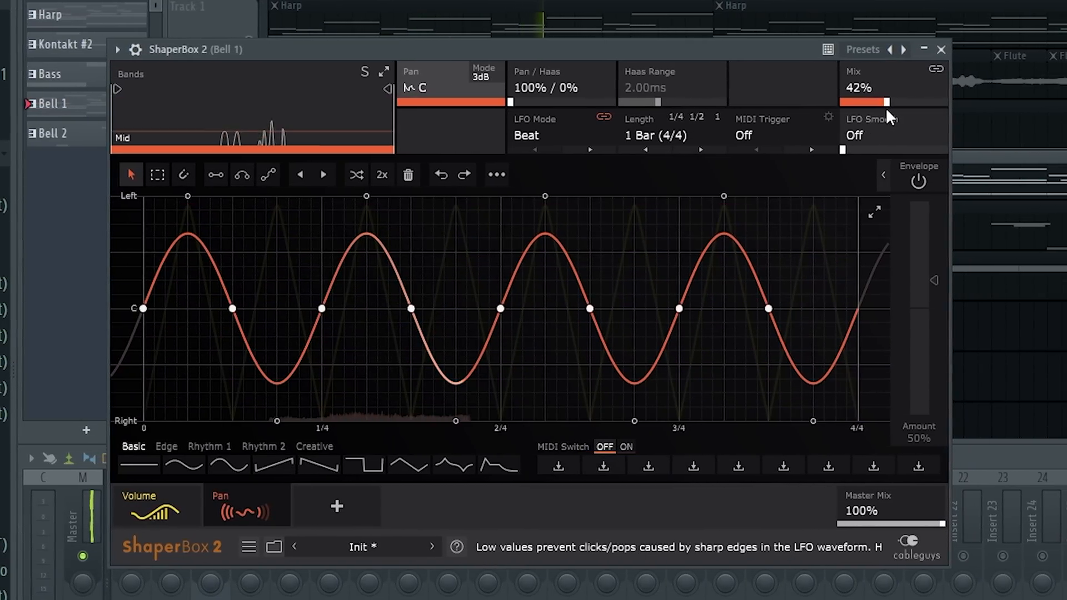
left_click_drag(885, 106, 859, 102)
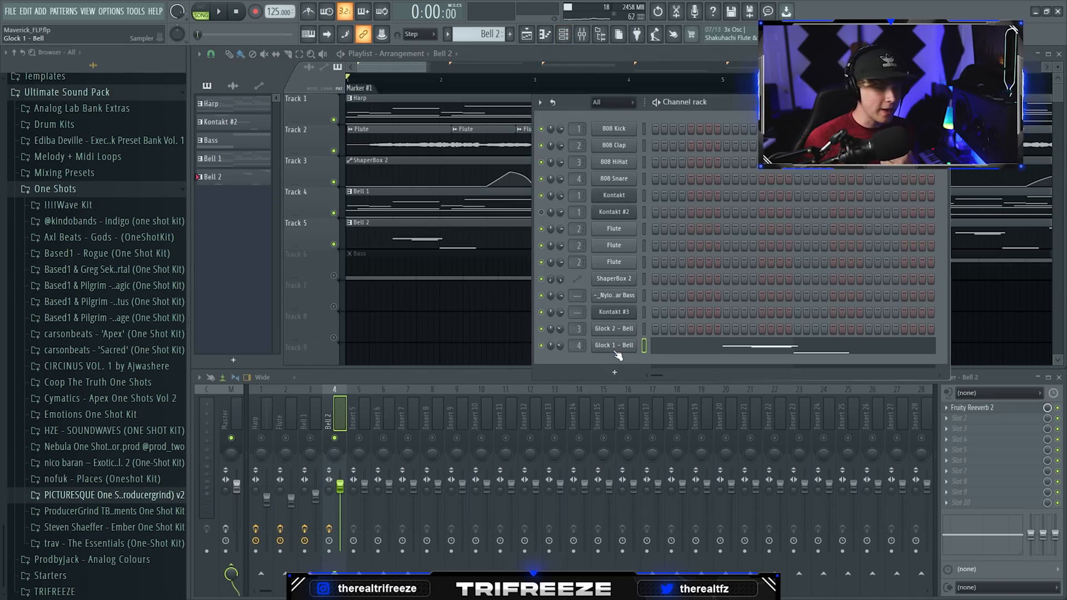
Step: Open the Glock 1 - Bell notes of Bell 2, keep the F#5 note set as a slide note, and accept its properties
left_click(614, 347)
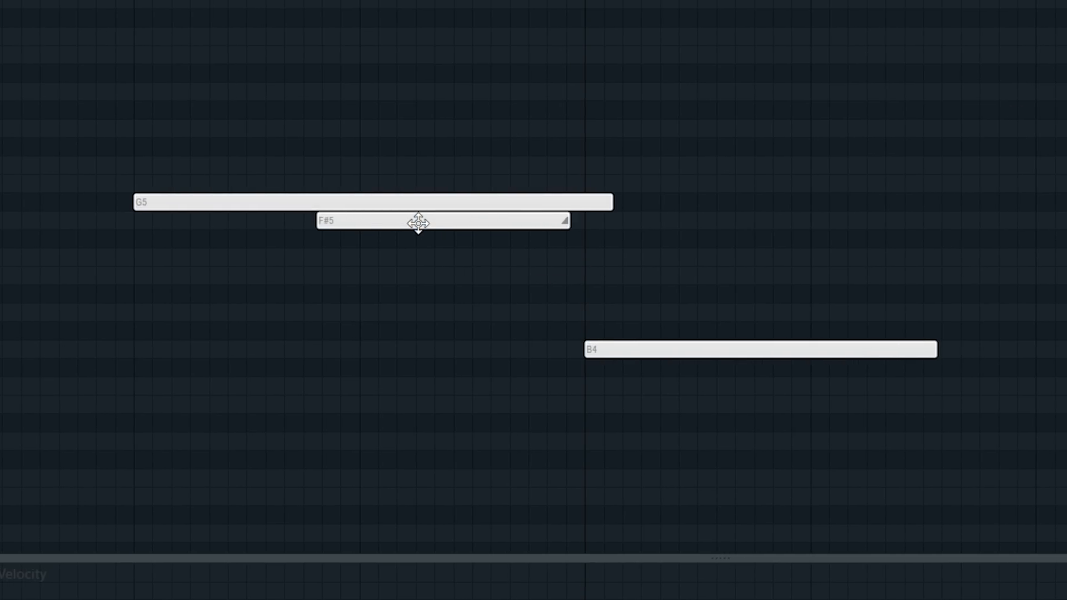
double_click(410, 220)
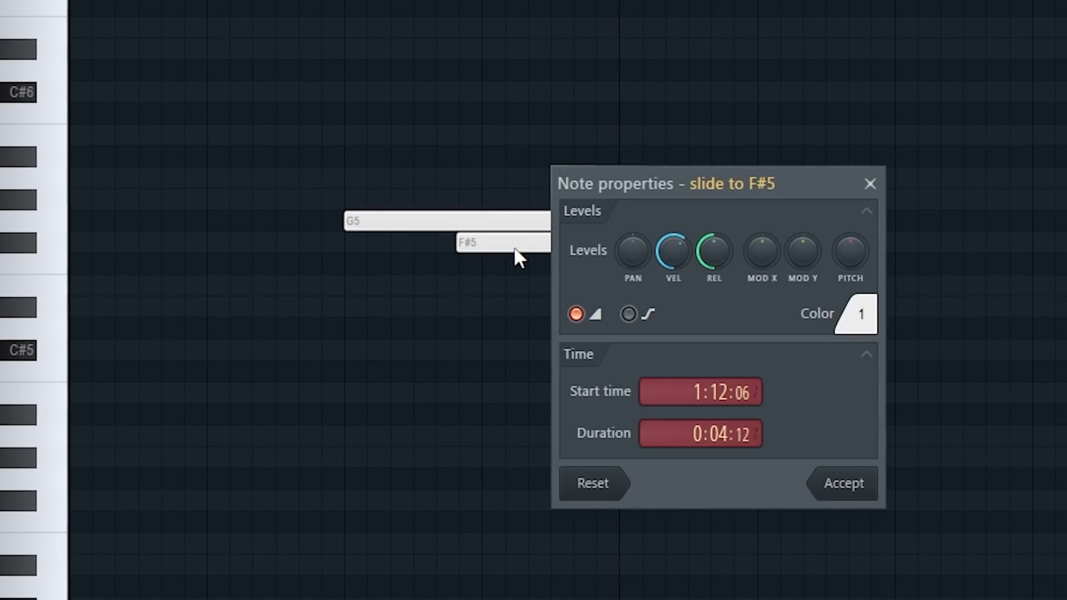
left_click(579, 315)
left_click(579, 316)
left_click(833, 482)
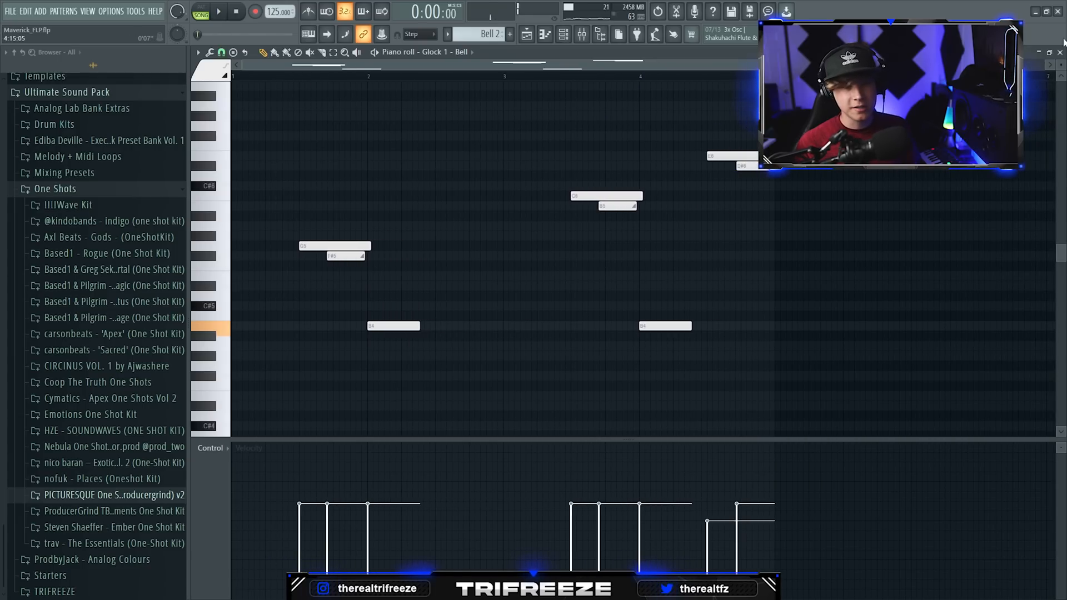
Step: Leave the Bell 2 notes and review the Bass pattern's notes with playback
left_click(1059, 52)
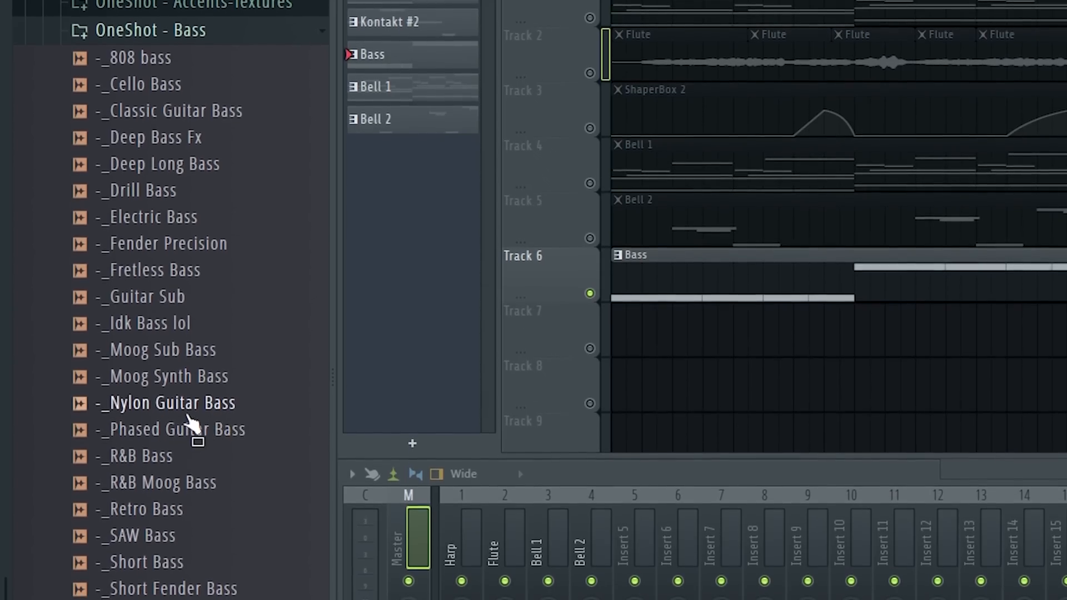
scroll(210, 405, "up", 5)
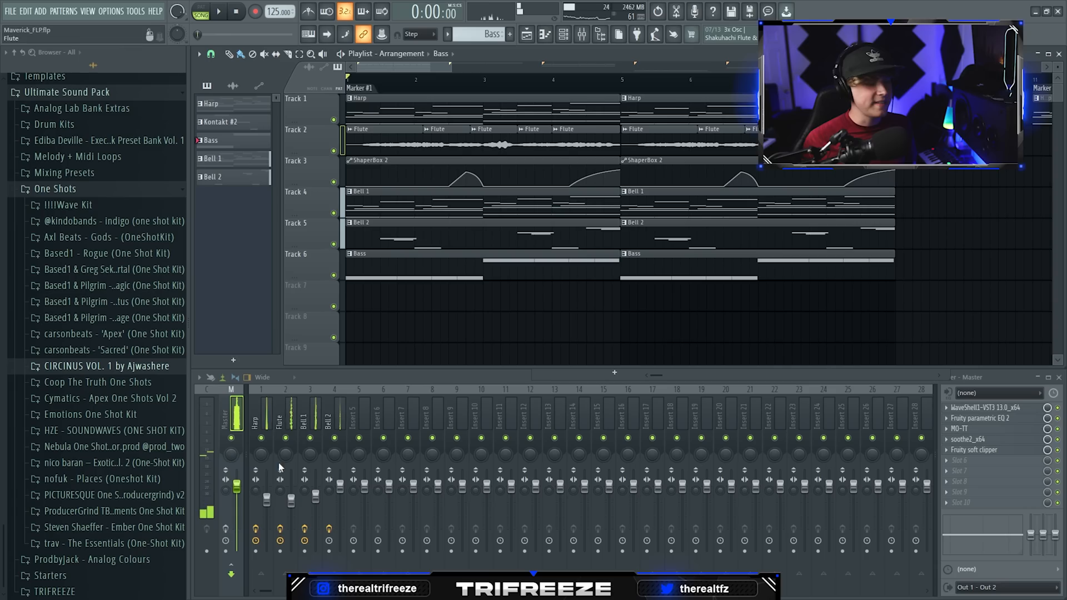
key("space")
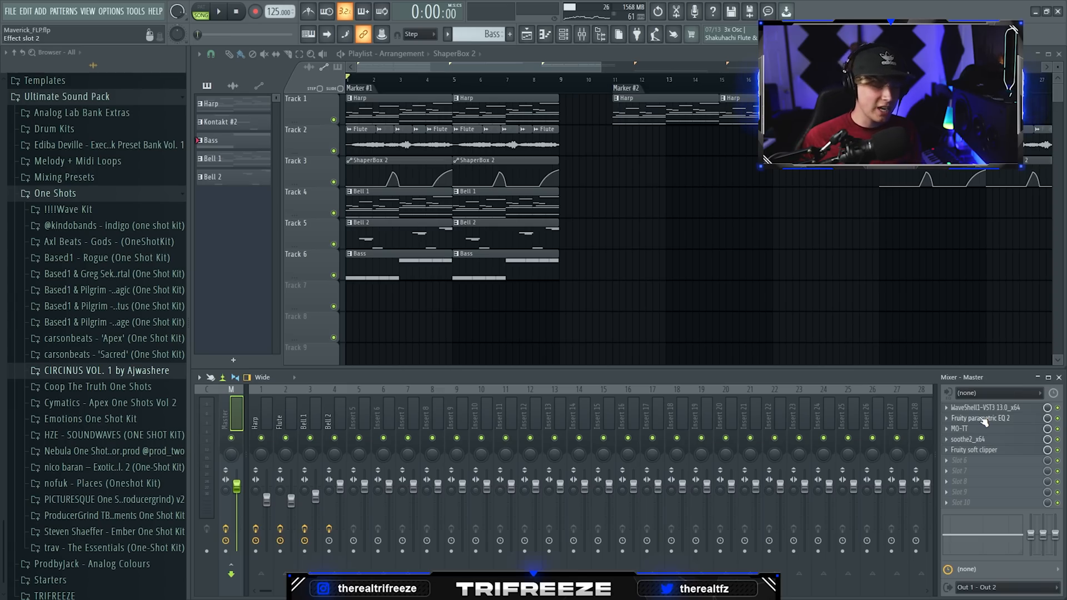
Step: Review the Fruity Parametric EQ 2 and soothe2 settings on the Master mixer track, and close soothe2
left_click(982, 418)
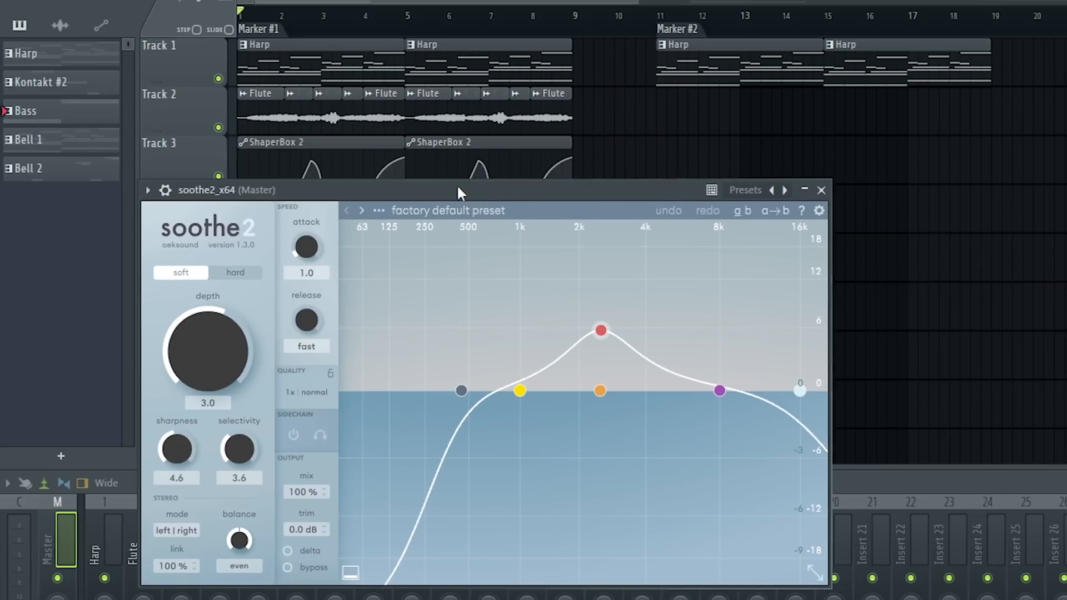
left_click_drag(457, 189, 441, 79)
left_click_drag(522, 81, 530, 65)
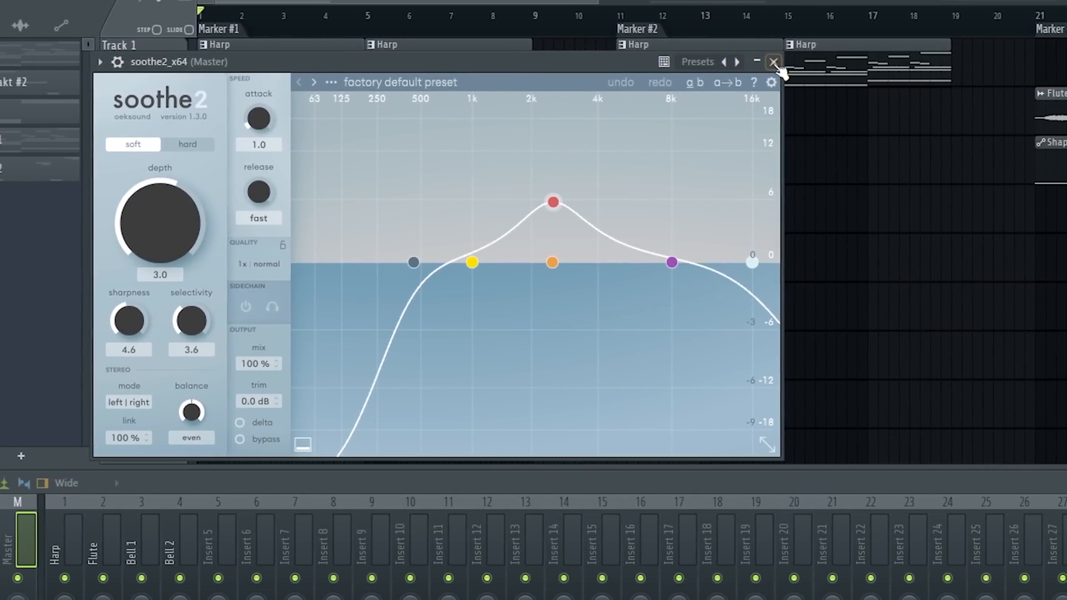
left_click(772, 62)
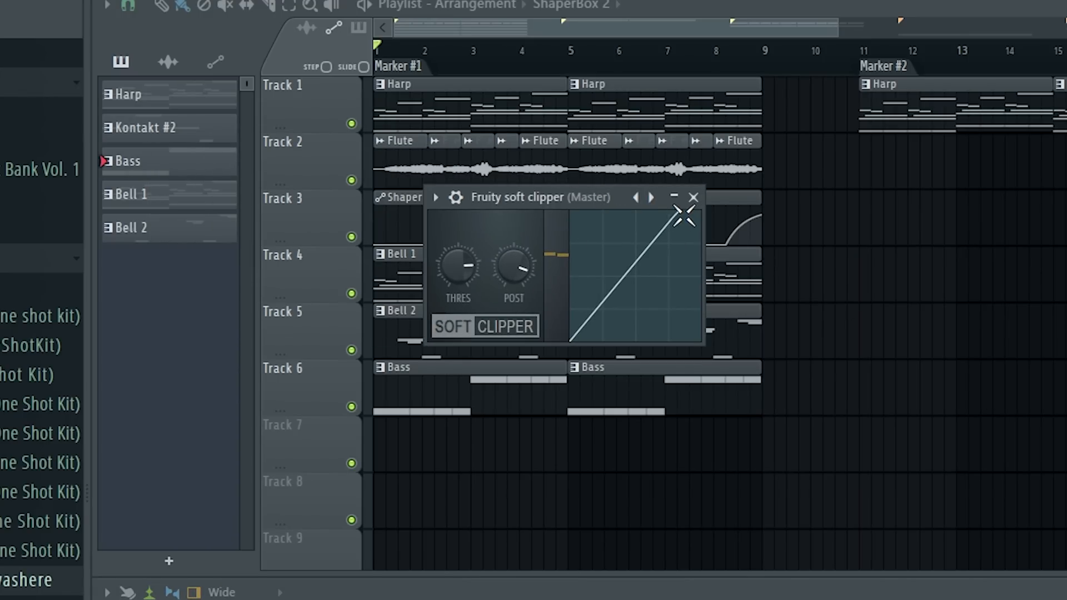
left_click(693, 197)
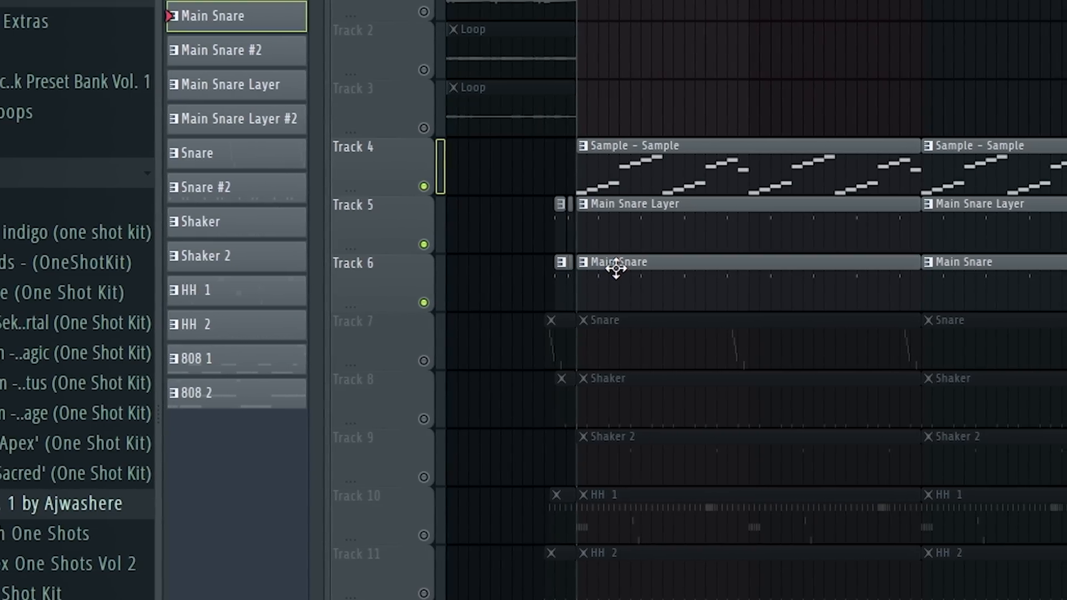
Step: Review the drum pattern with one short note in the middle of each bar and play it back in the piano roll
left_click(617, 266)
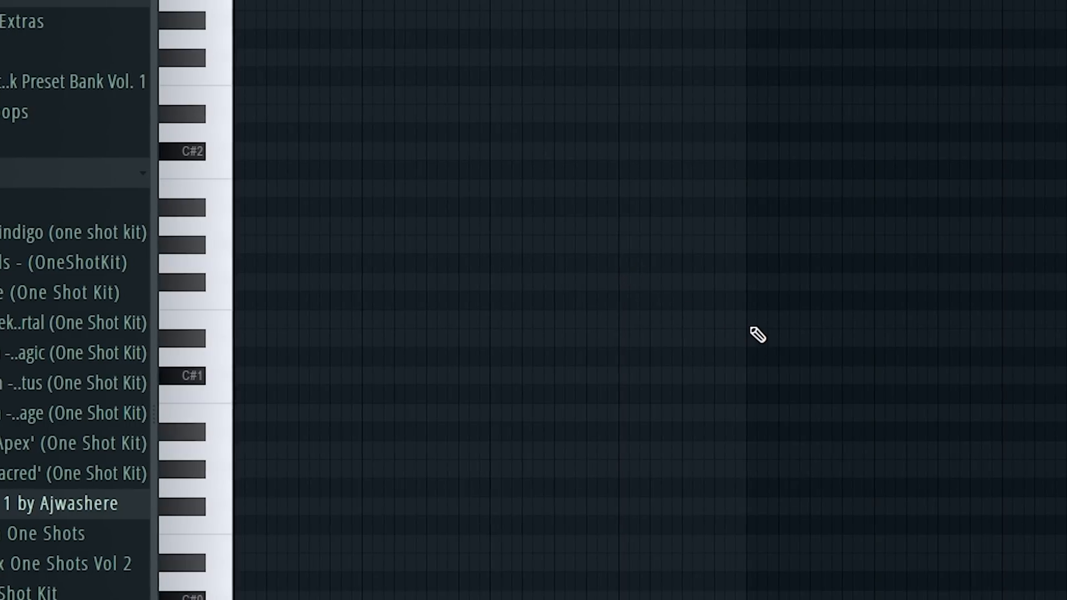
scroll(757, 334, "up", 5)
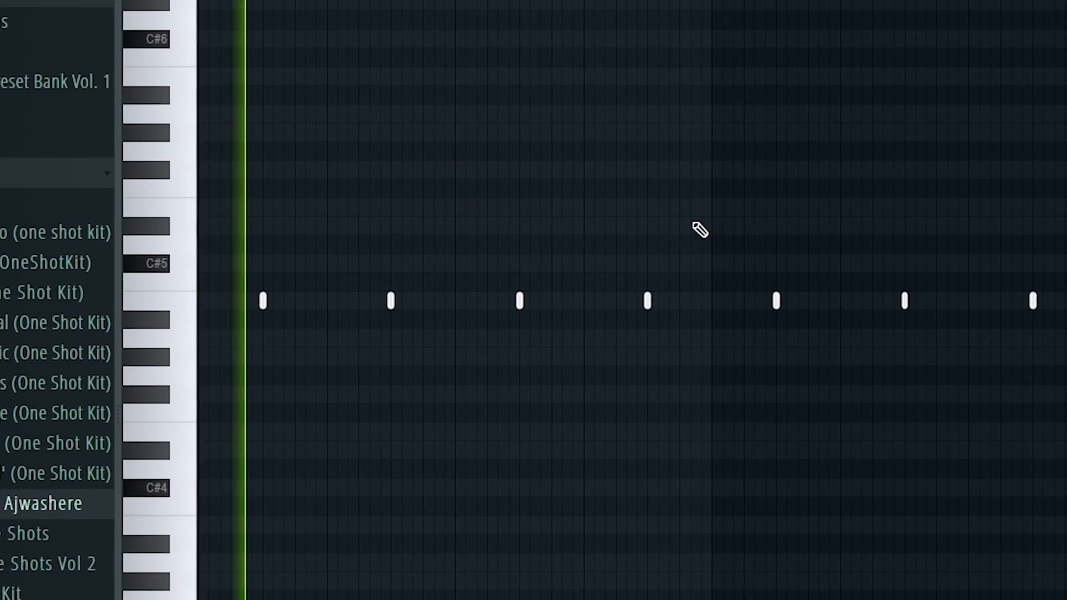
key("space")
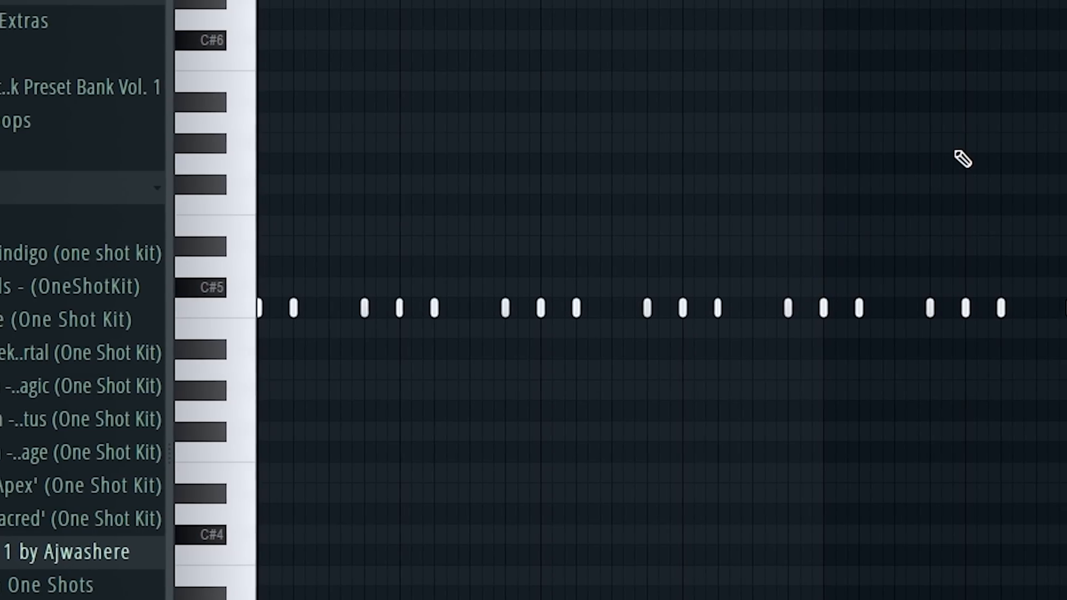
key("space")
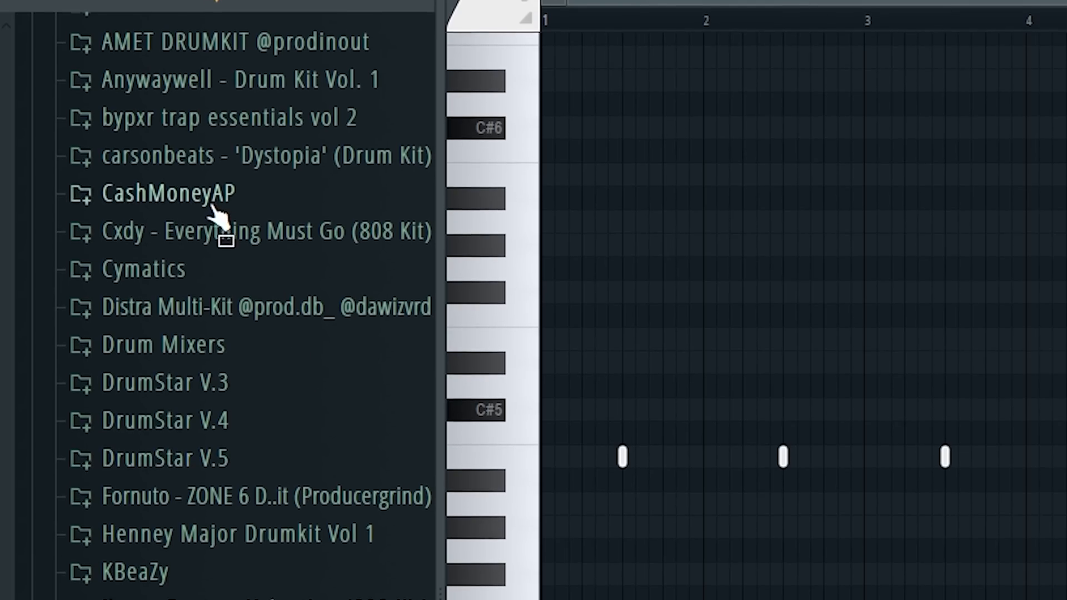
Step: Expand the CashMoneyAP folder in the browser and its CashMoneyAp & For..Ties (Part II) drum kit
left_click(213, 207)
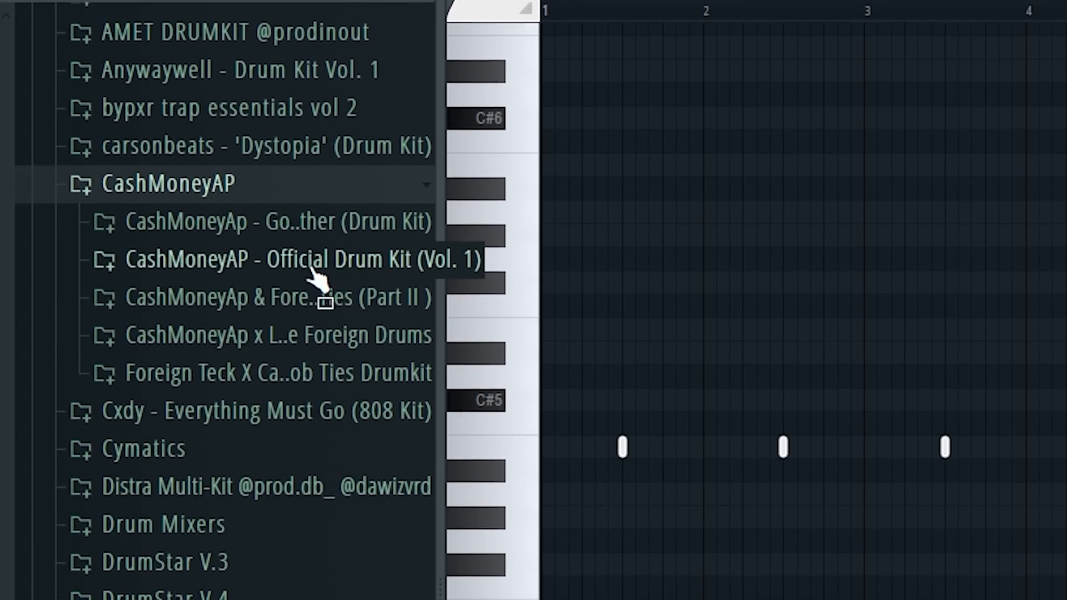
left_click(356, 309)
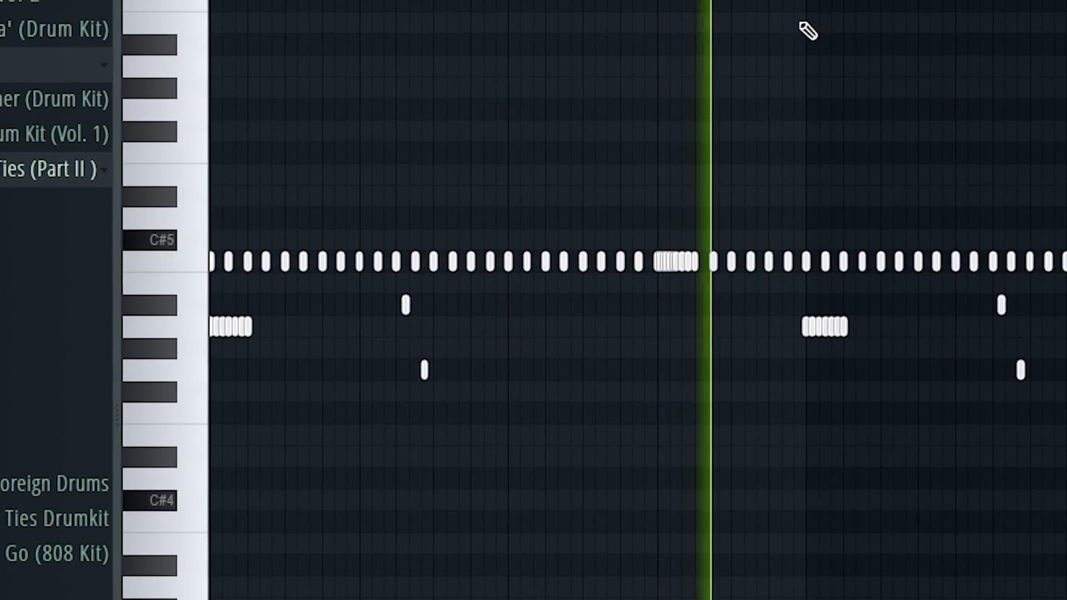
Step: Review the Effectrix settings and the HalfTime settings on the HH 1 mixer track
left_click_drag(803, 512, 220, 233)
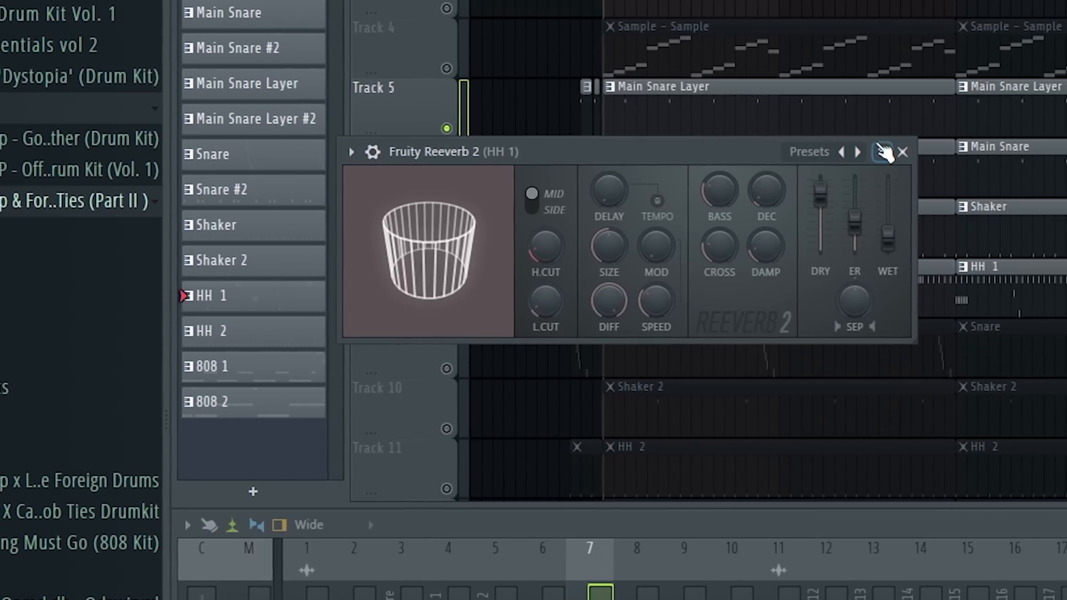
left_click(892, 147)
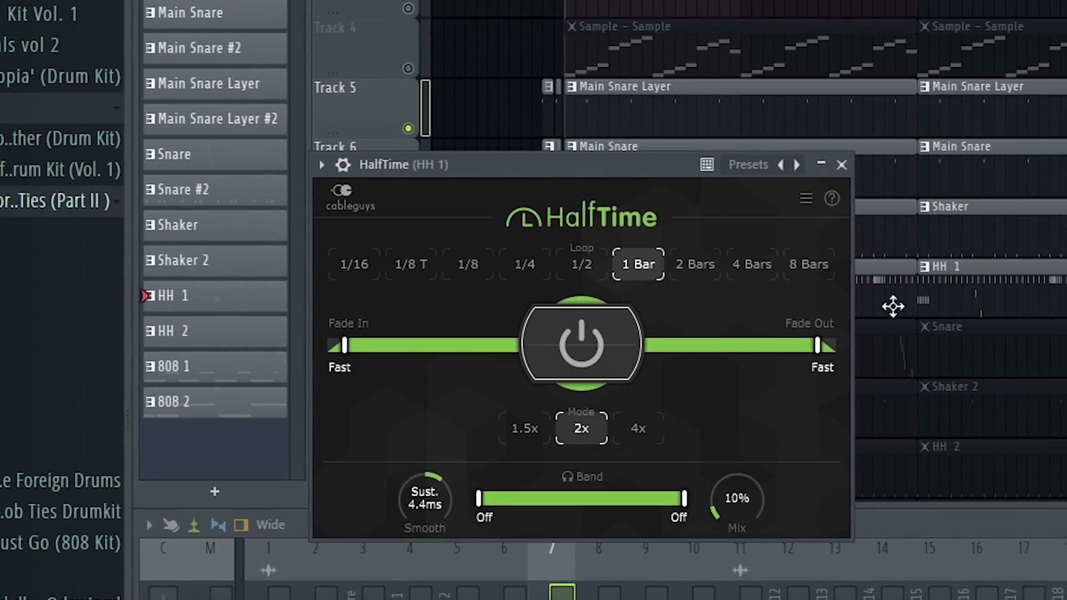
left_click_drag(616, 165, 639, 130)
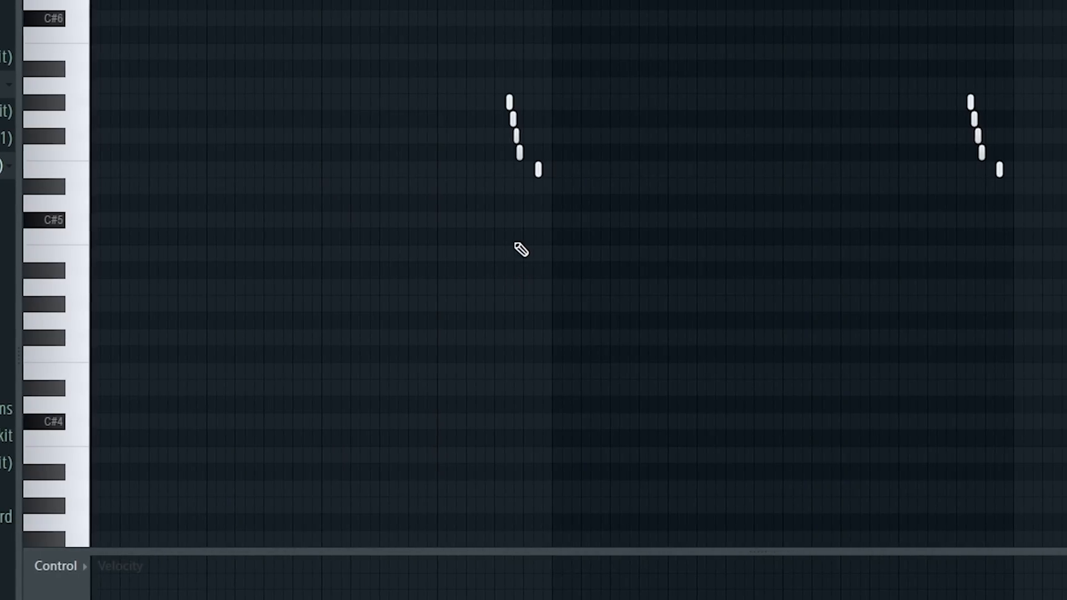
Step: Play back the Snare pattern's descending rolls in the piano roll
scroll(521, 249, "up", 3)
key("space")
scroll(676, 285, "down", 1)
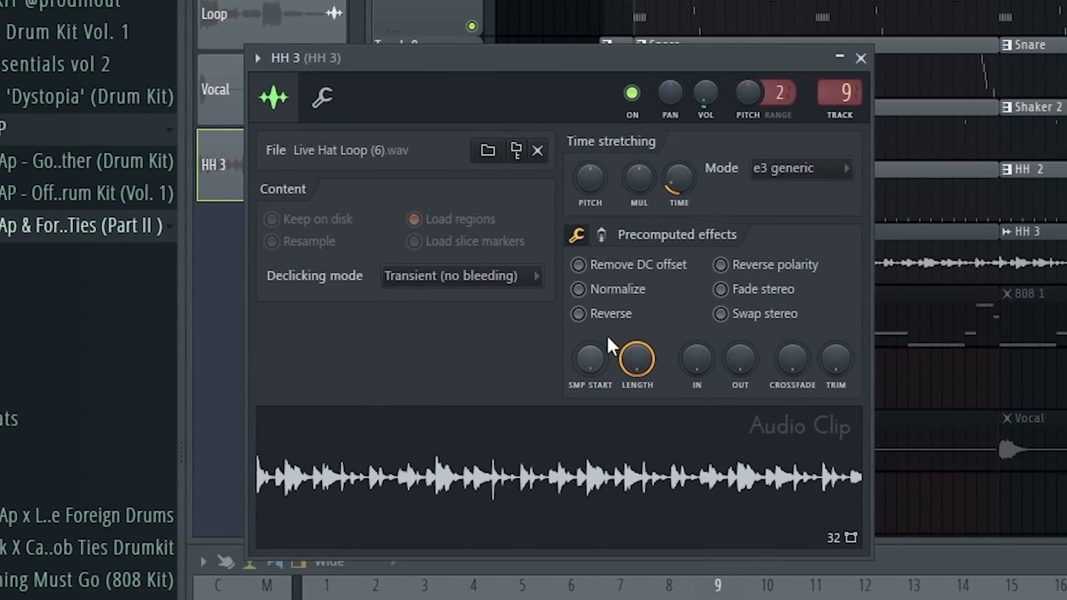
Step: Close the HH 3 audio clip settings, mute the 808 1 playlist track, and play back the remaining tracks
left_click(860, 57)
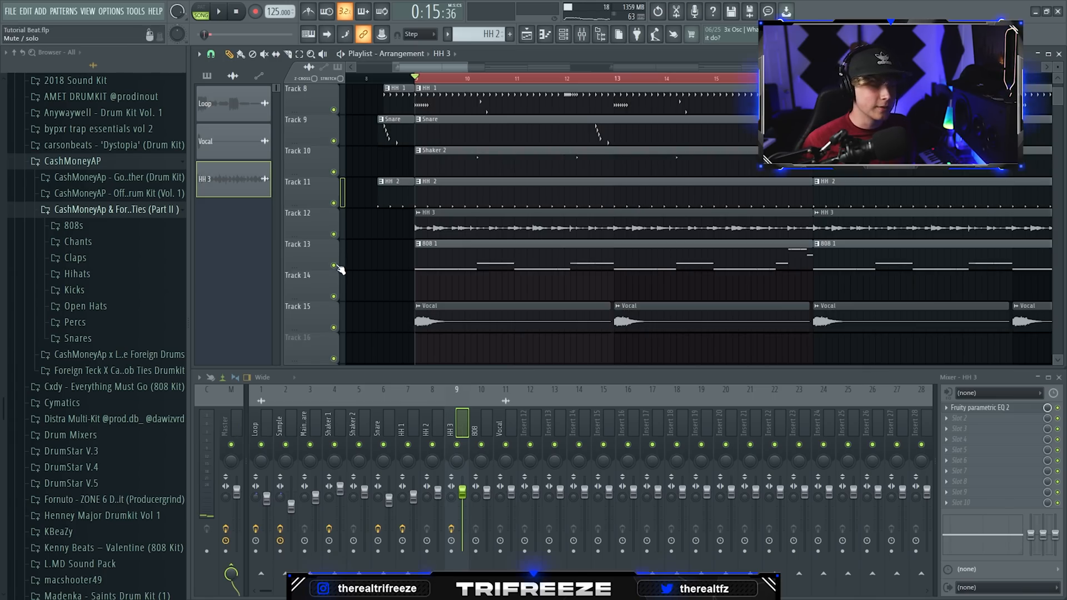
left_click(334, 265)
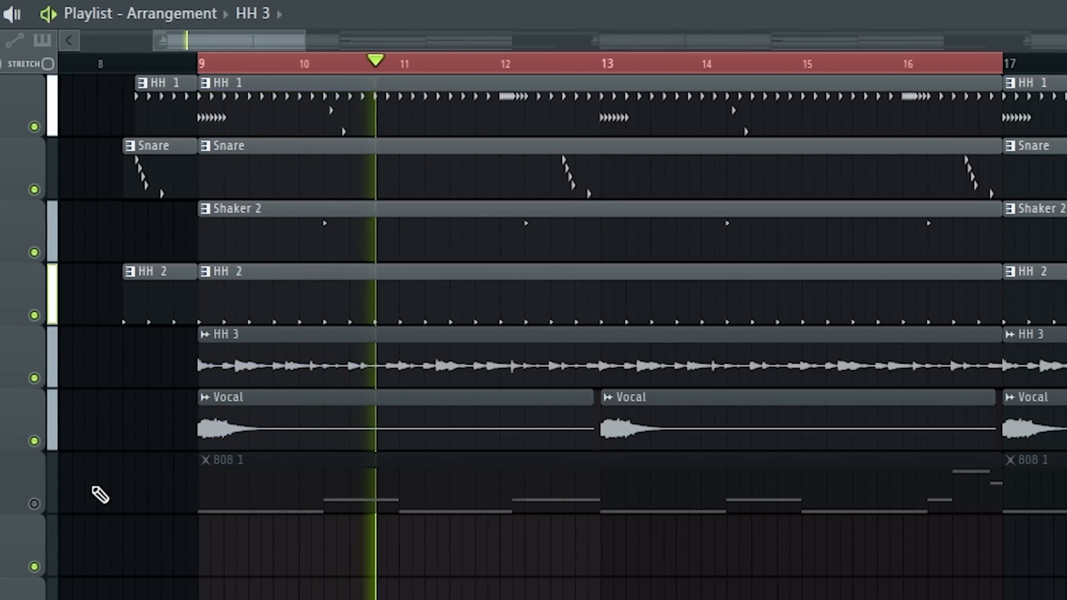
key("space")
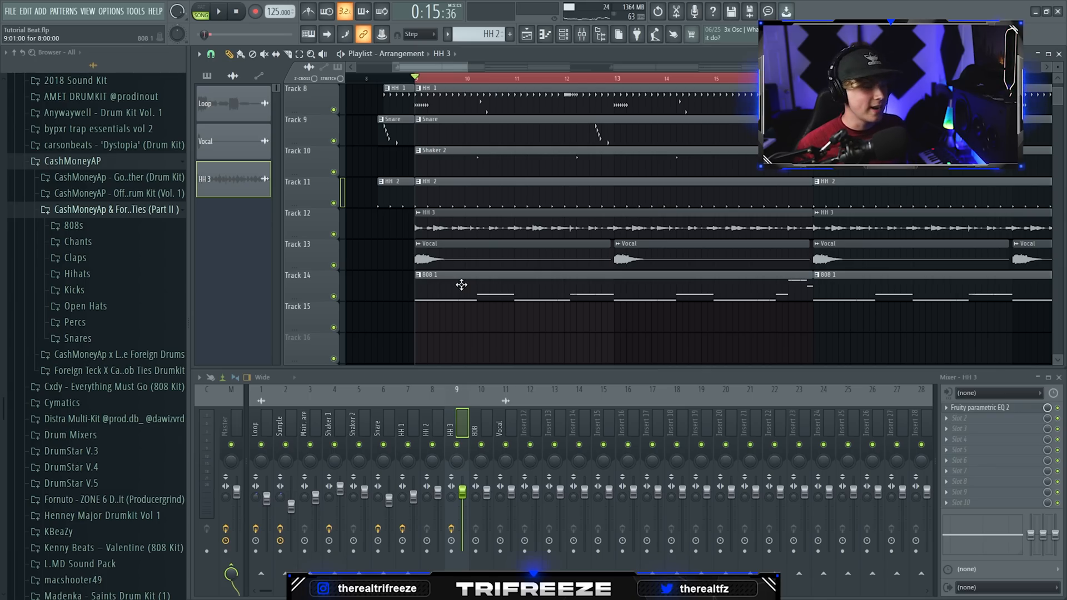
Step: Open the 808 1 notes, select the short F#4 roll just after bar 4, and play the pattern through to its last notes
double_click(461, 284)
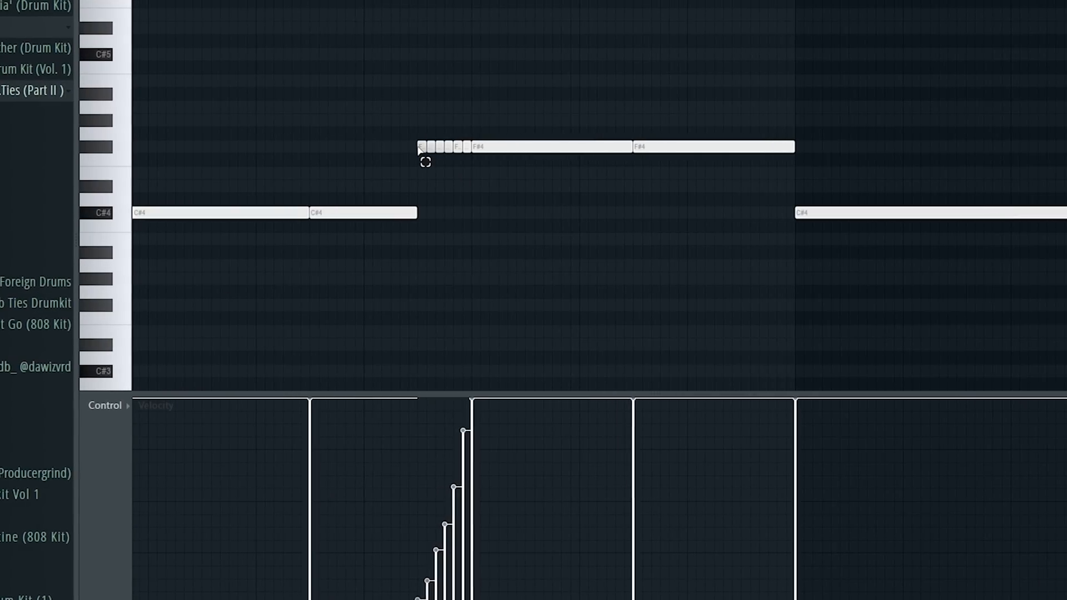
left_click_drag(417, 149, 467, 150)
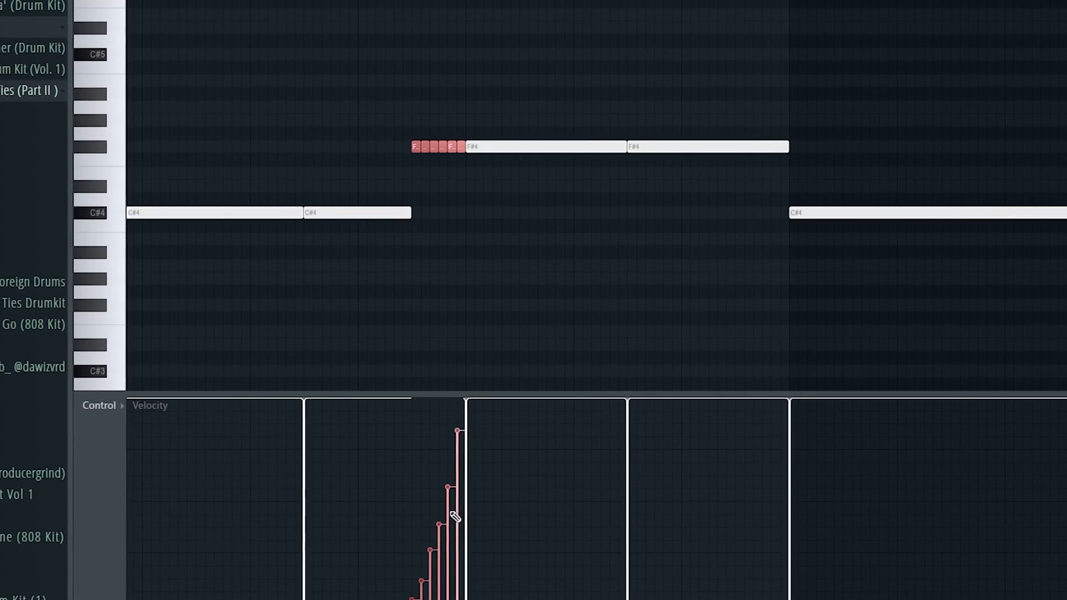
key("space")
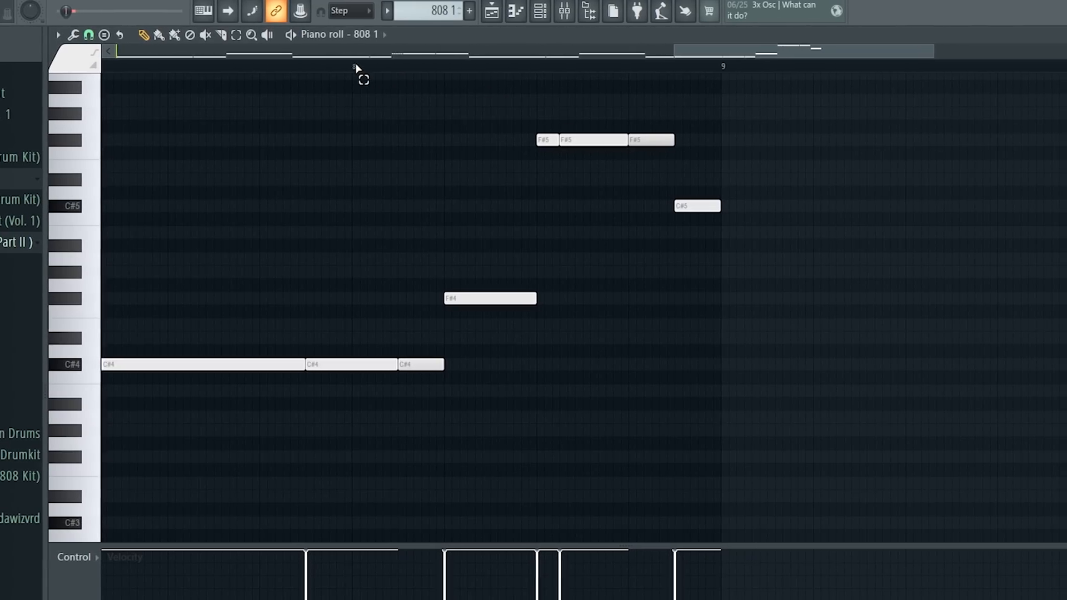
left_click_drag(355, 67, 717, 78)
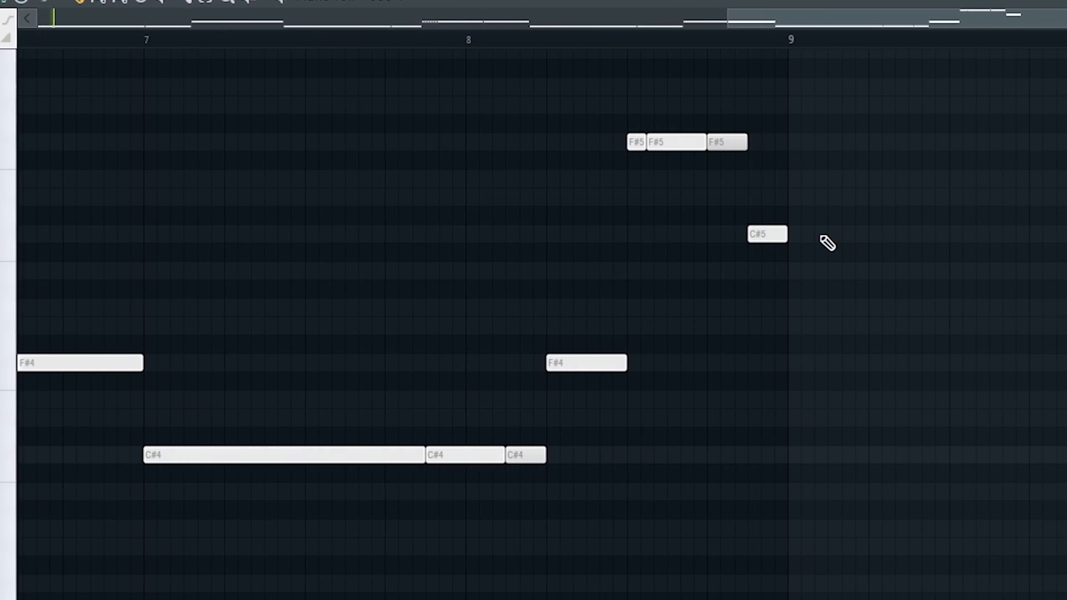
scroll(827, 243, "down", 4)
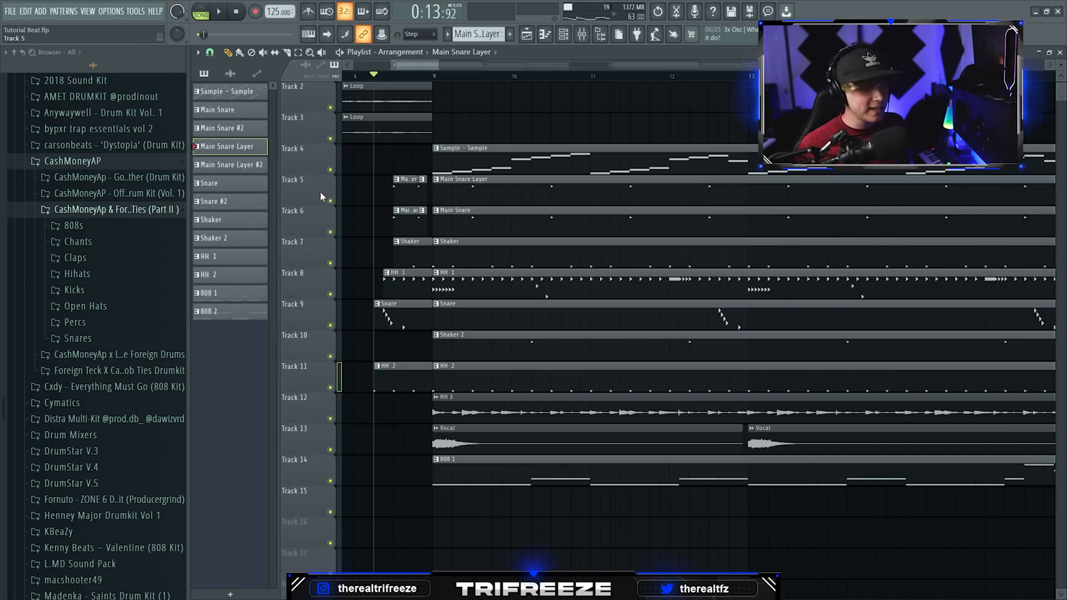
Step: Solo the Main Snare Layer on Track 5 and enable Tracks 6 to 11 alongside it to hear only these drums
right_click(331, 201)
left_click_drag(331, 232, 332, 388)
scroll(322, 352, "down", 1)
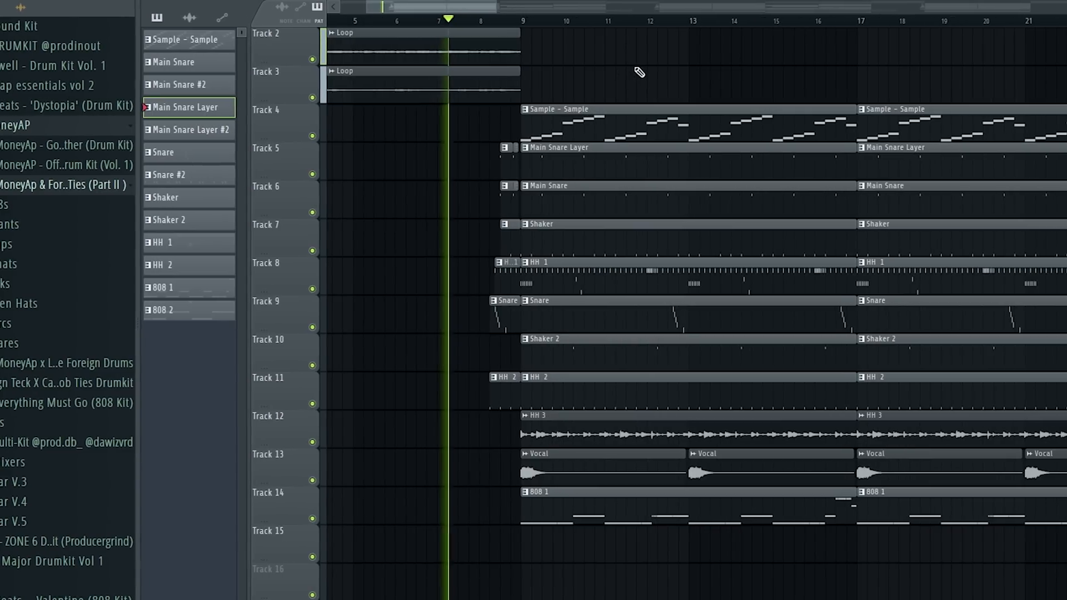
scroll(638, 75, "up", 2)
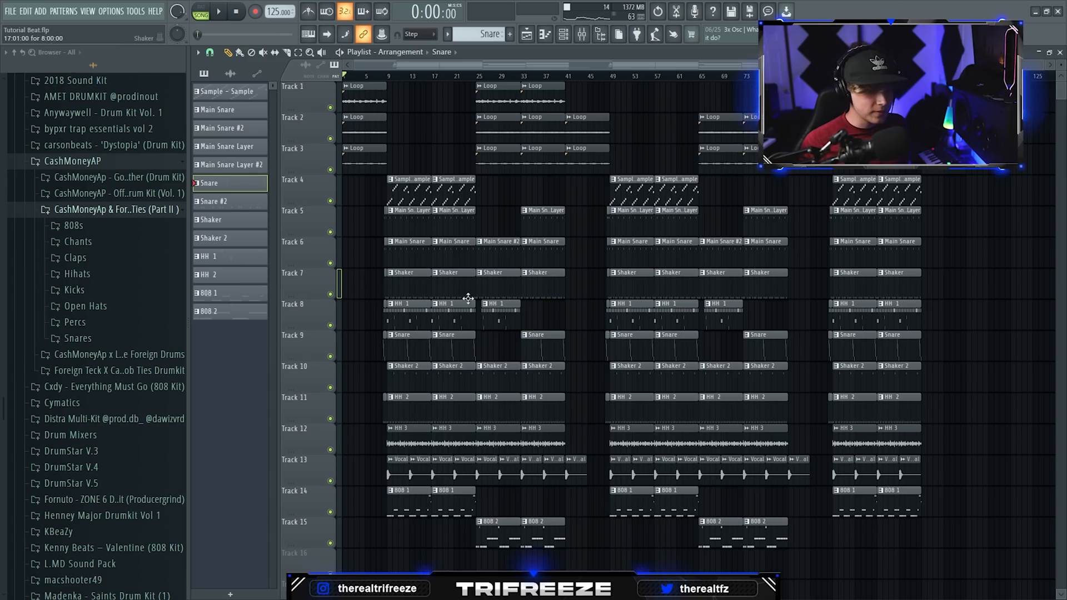
Step: Open the 808 2 pattern's notes from the Track 15 clip and play them back
scroll(474, 465, "up", 4)
double_click(499, 518)
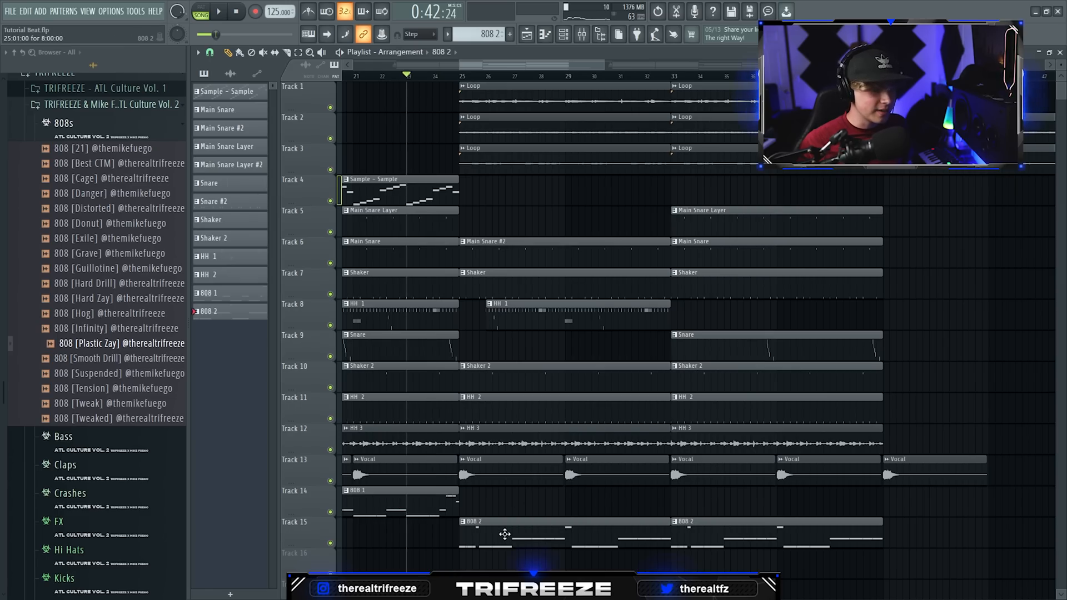
double_click(504, 534)
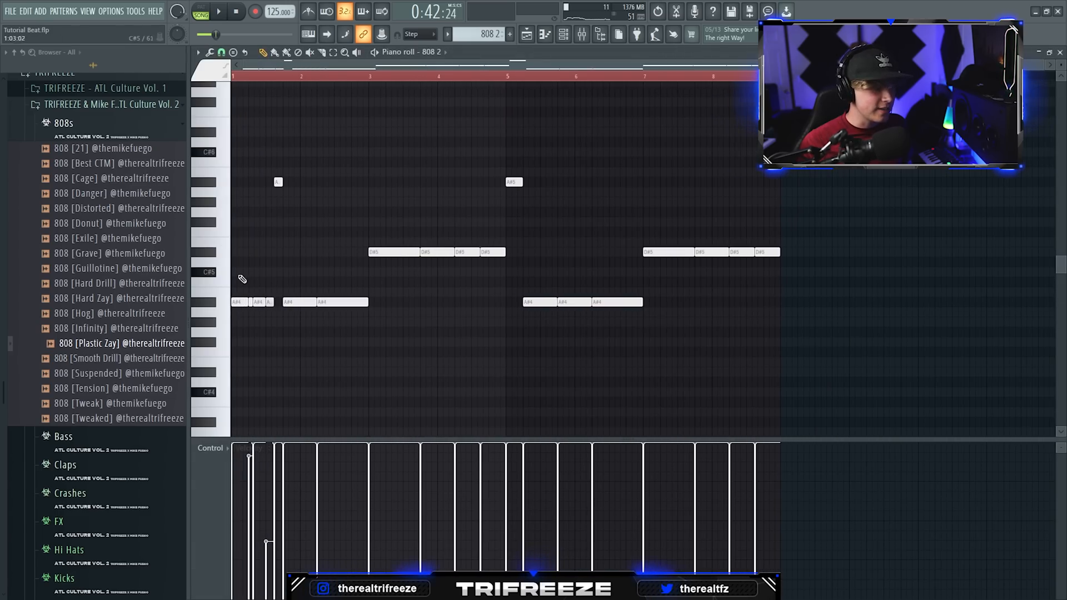
key("space")
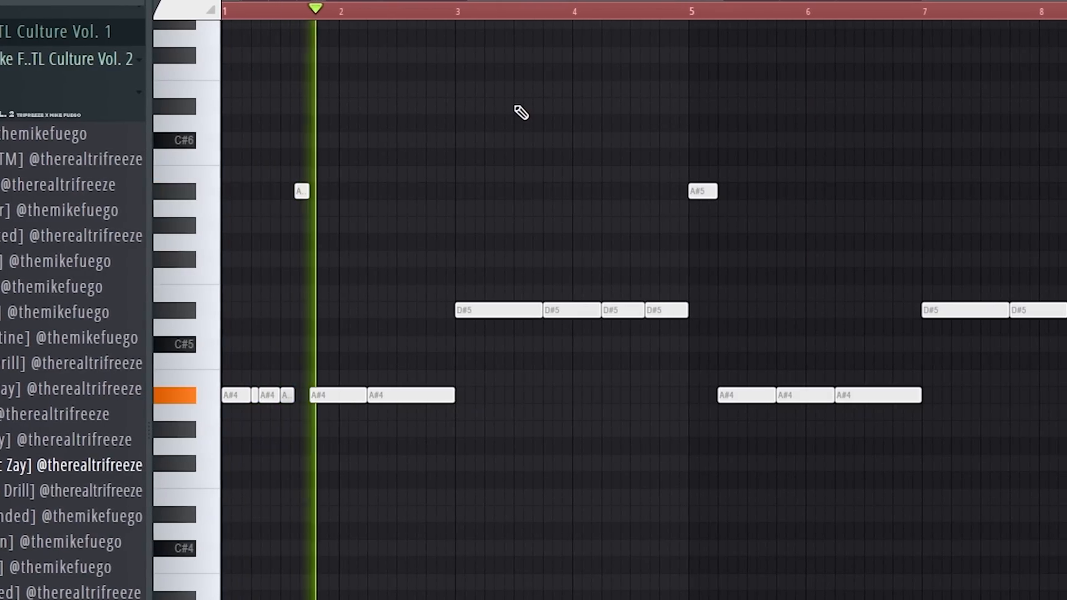